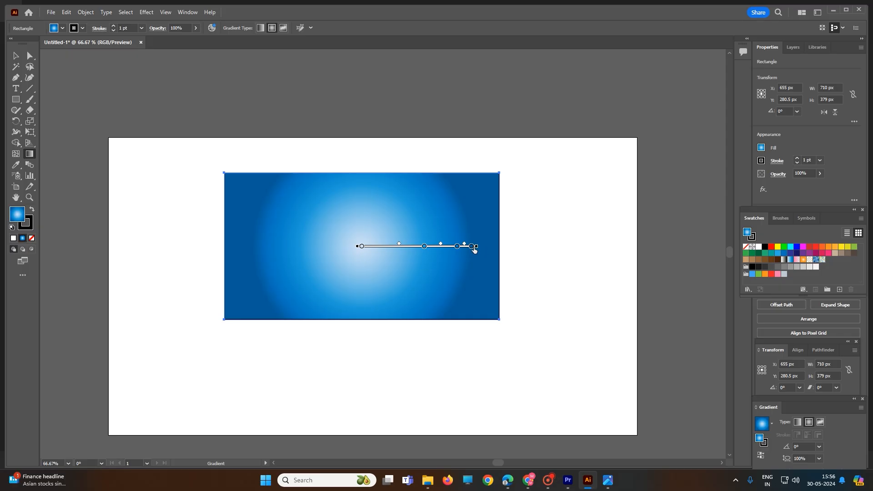
- Reshape the blue rectangle's radial gradient by shifting its colour stops and shrinking its radius
drag(472, 247, 361, 249)
mouse_move(470, 249)
mouse_down()
mouse_move(505, 252)
mouse_move(464, 258)
mouse_up()
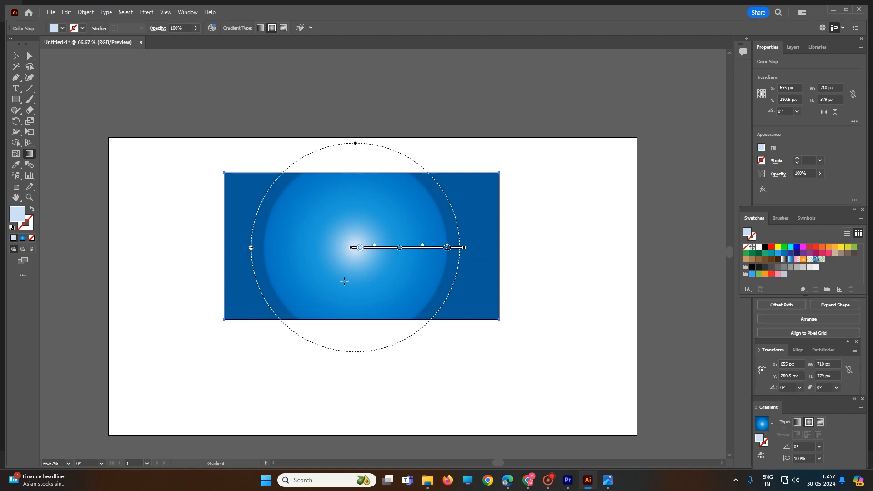
- Create a text area about 353 by 187 px on the upper part of the rectangle containing "chhapdesign"
click(16, 88)
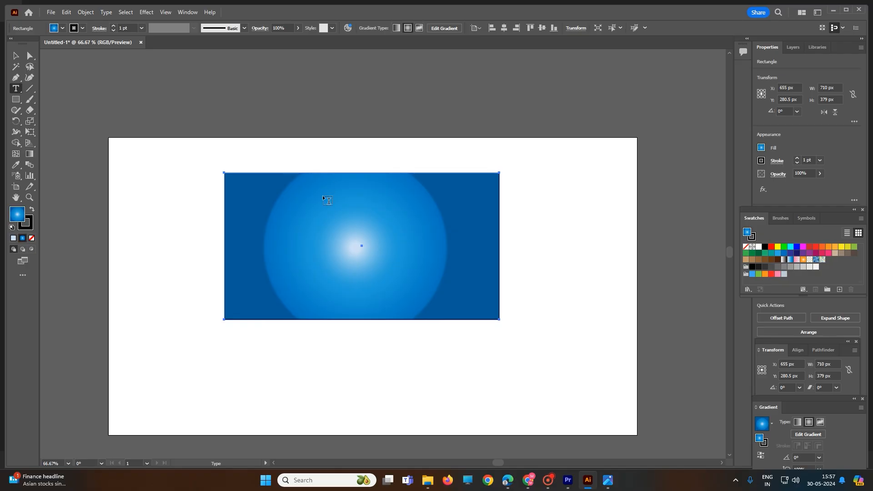
drag(324, 197, 460, 268)
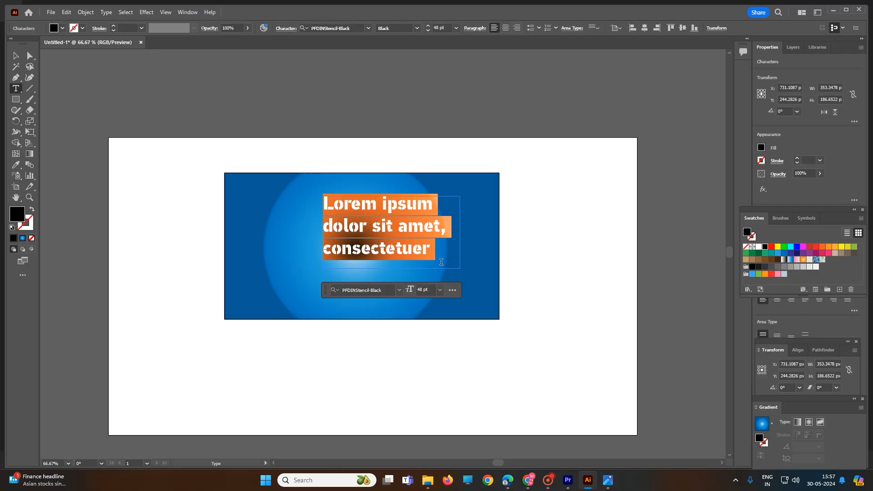
text(cha)
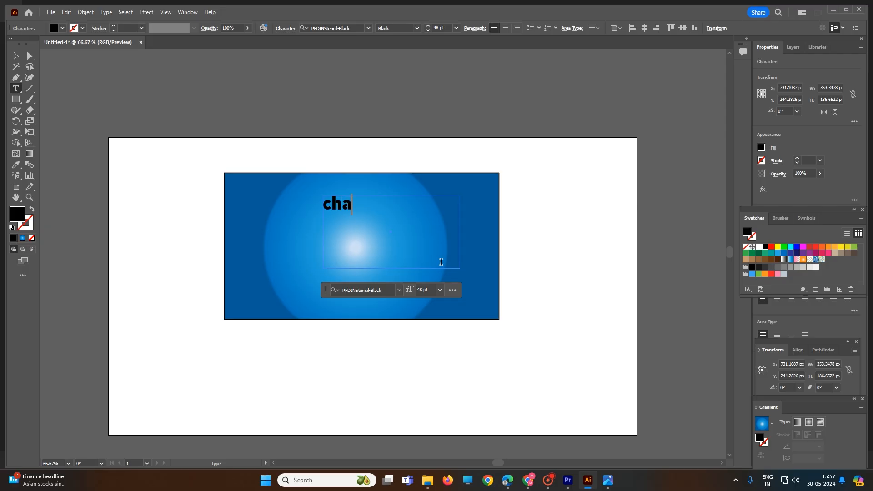
key(BackSpace)
text(hapdesign)
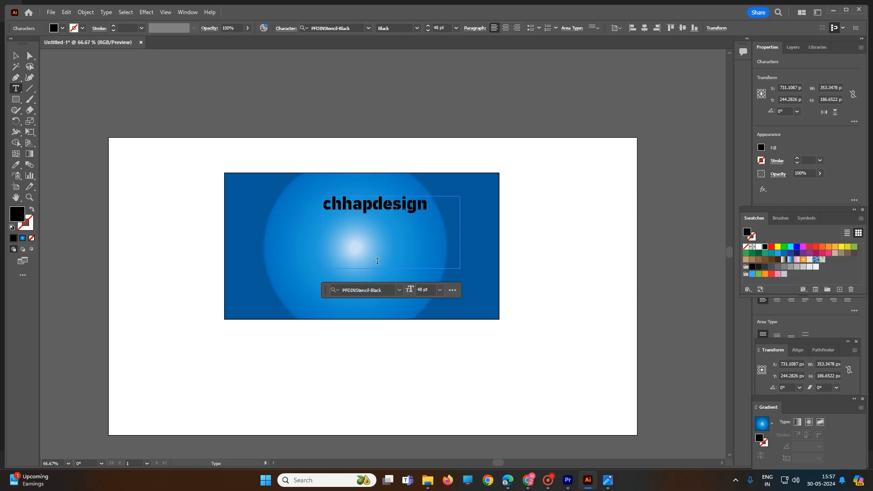
- Fill the chhapdesign text with yellow and deselect it
drag(430, 204, 304, 204)
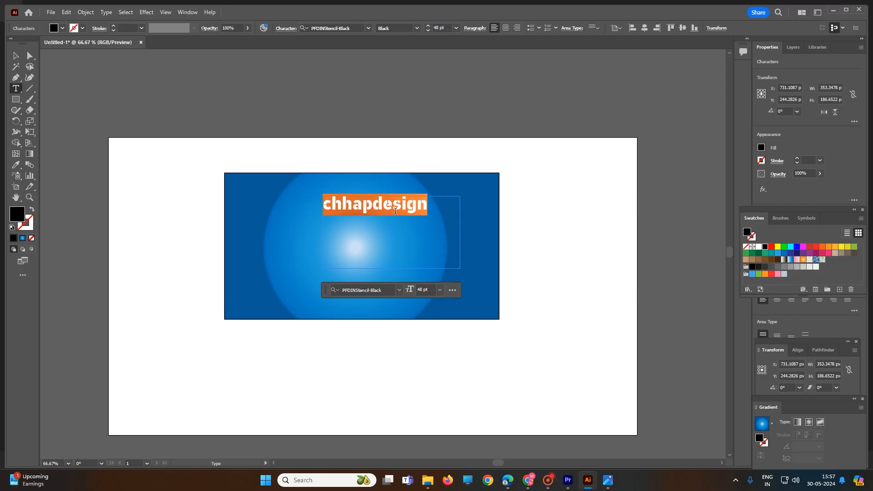
click(841, 248)
click(594, 236)
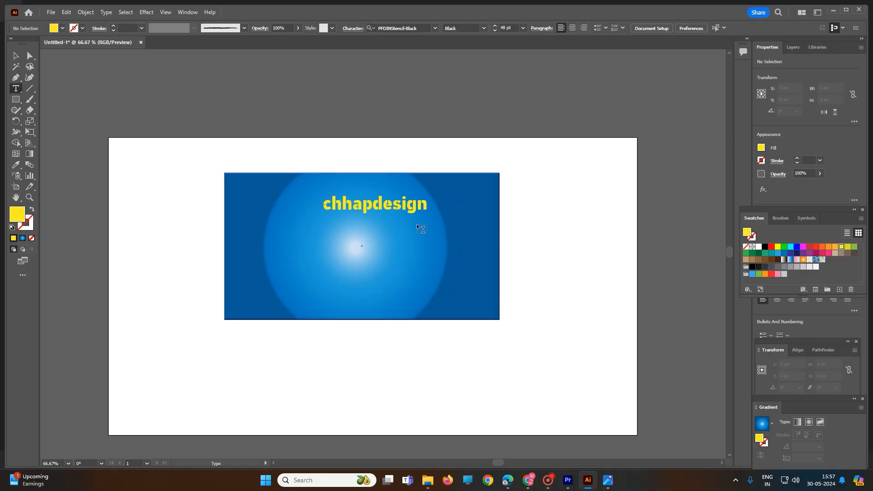
- Change the font of the chhapdesign text to Agency FB
double_click(384, 204)
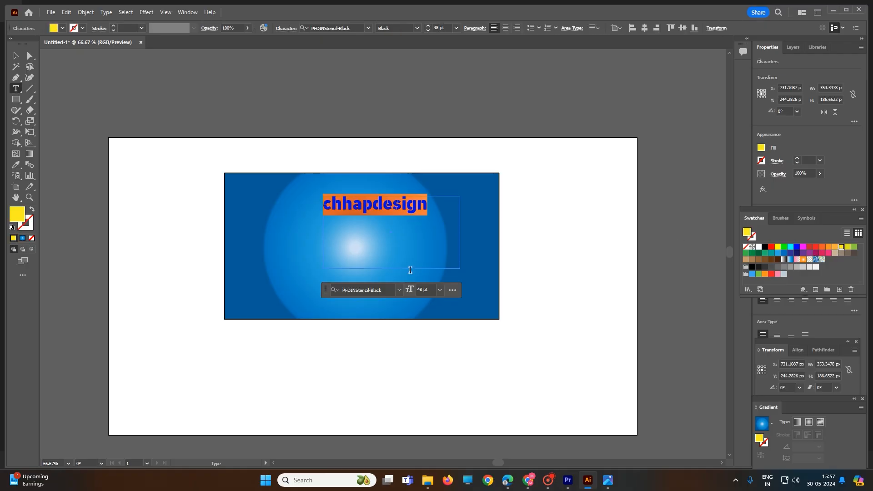
click(400, 292)
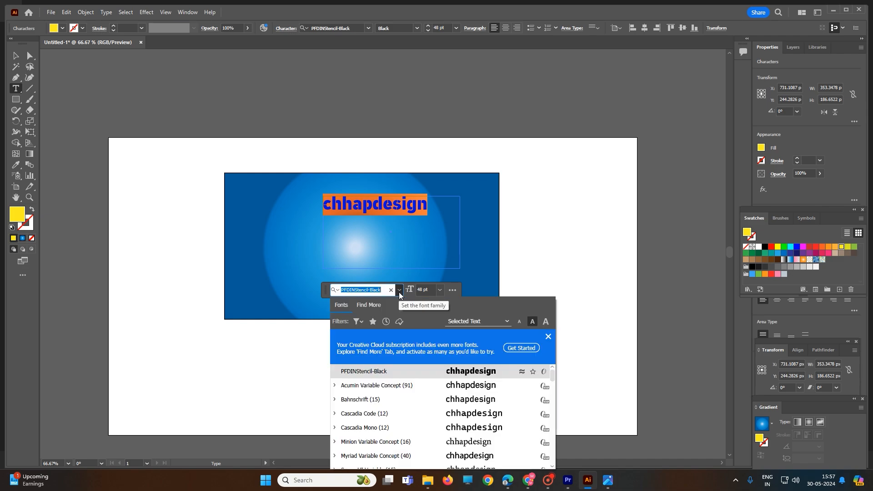
scroll(397, 400, down, 1)
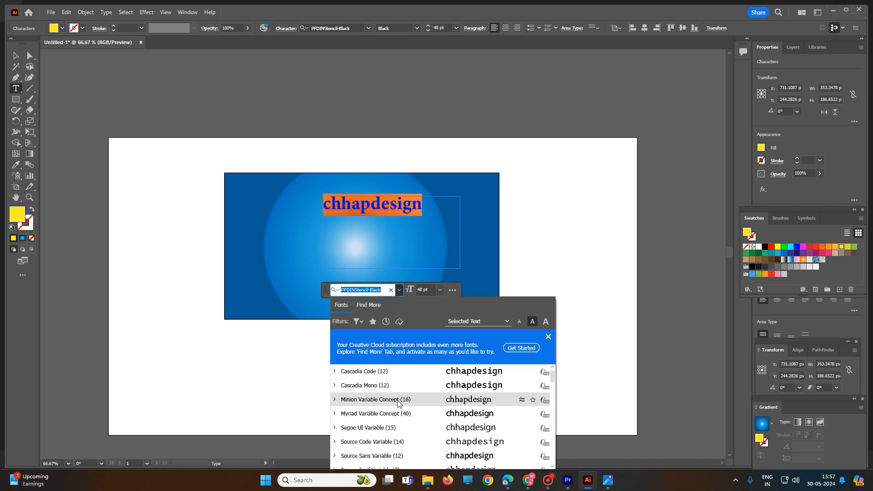
scroll(402, 408, down, 2)
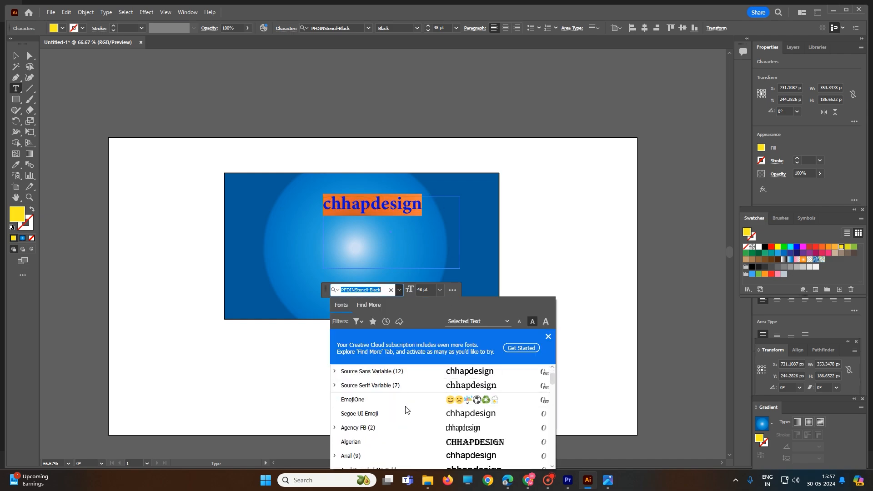
click(422, 428)
click(411, 204)
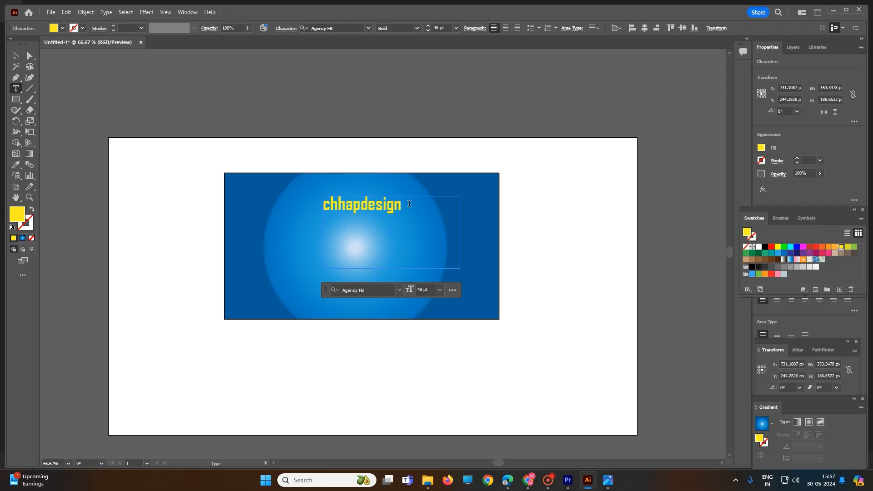
- Preview other fonts on the chhapdesign text without changing its font, and set its size to 60 pt
drag(404, 204, 319, 211)
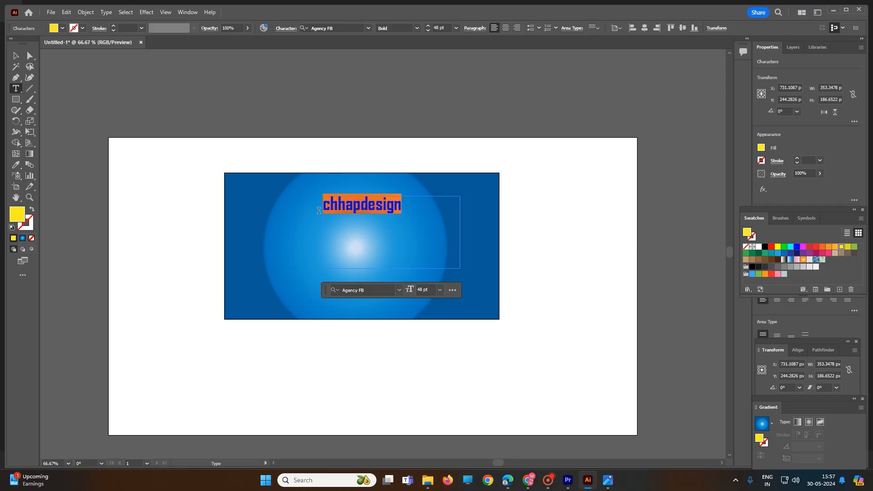
click(400, 291)
scroll(407, 389, down, 3)
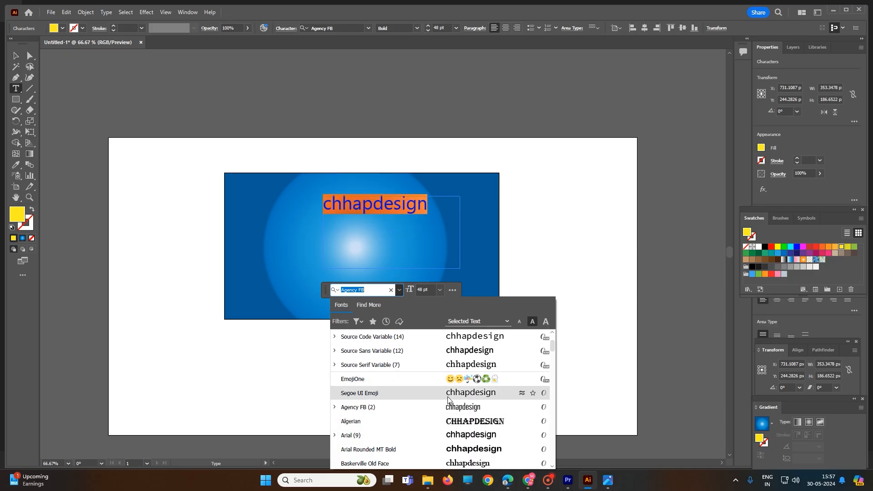
scroll(447, 400, down, 6)
scroll(447, 417, down, 3)
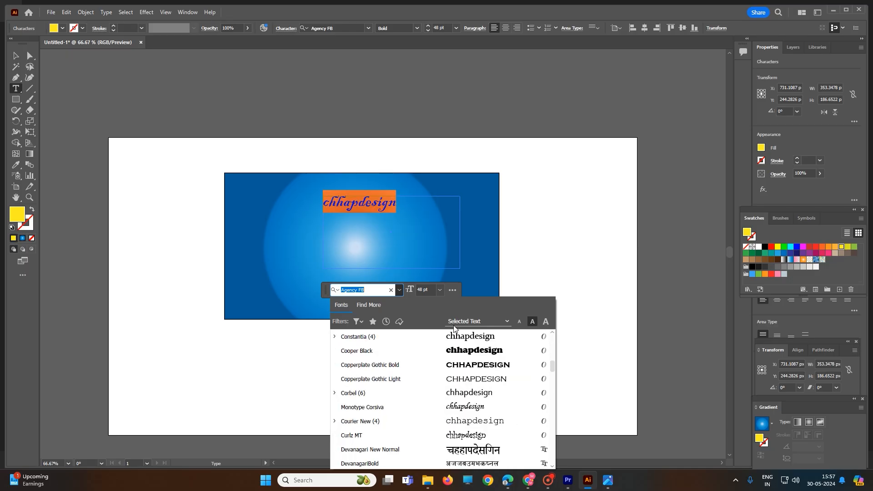
click(440, 289)
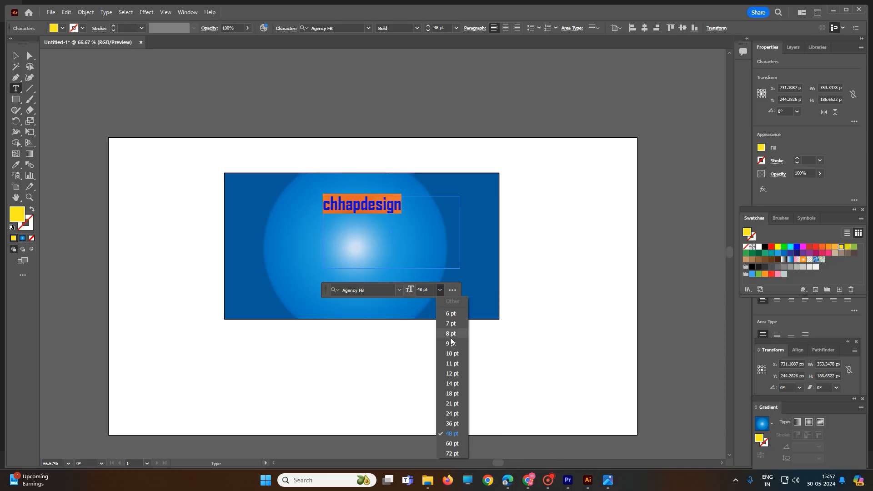
click(453, 444)
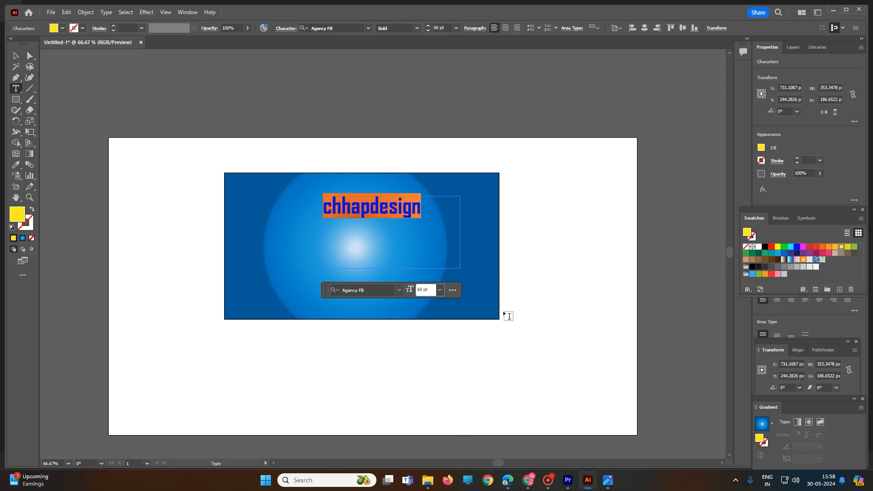
click(438, 204)
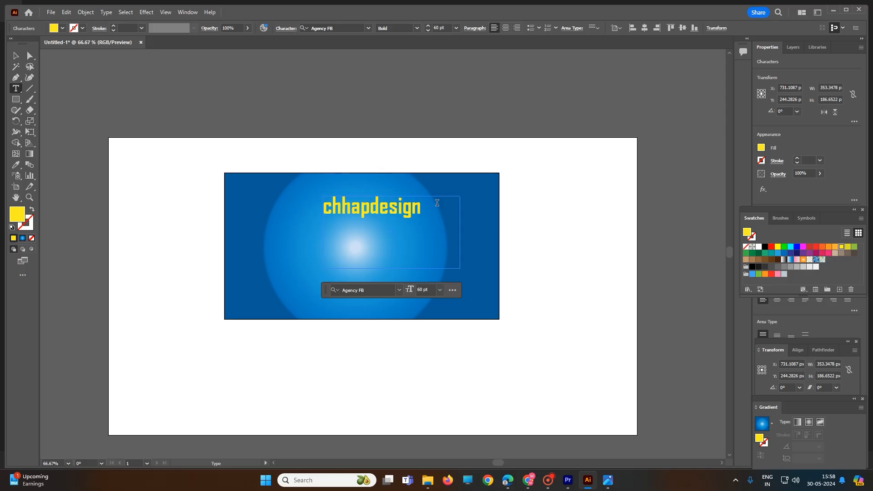
- Add a 1 pt black stroke to the chhapdesign text through its appearance settings and deselect it
double_click(331, 207)
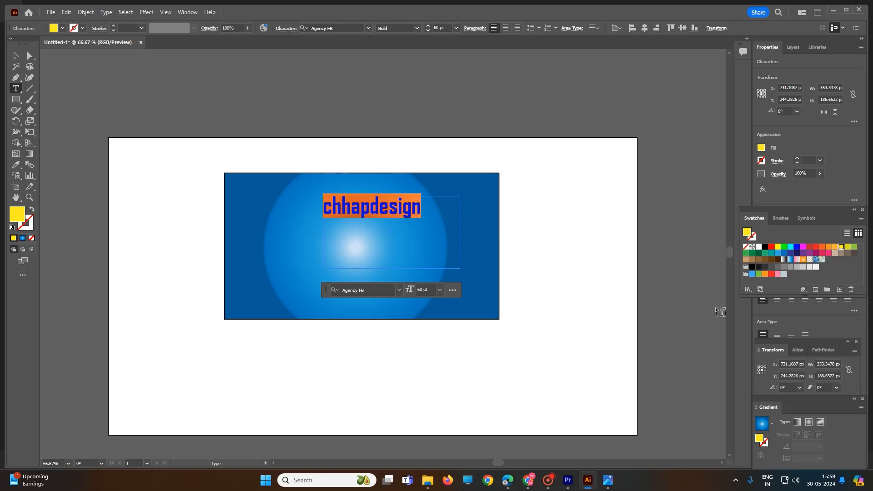
click(419, 211)
drag(419, 210, 318, 206)
click(290, 28)
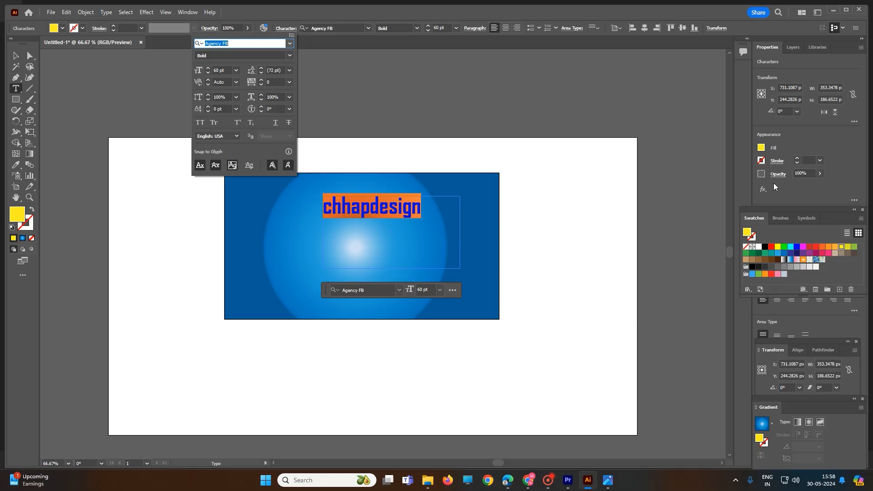
click(401, 114)
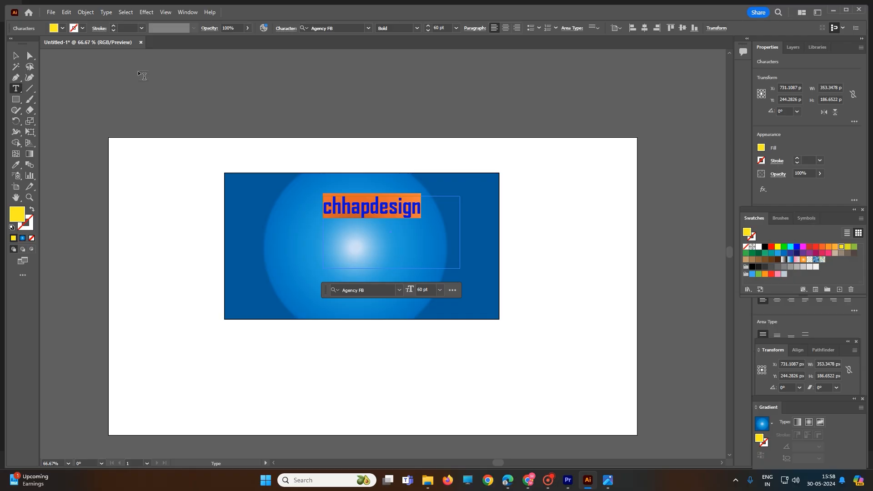
click(195, 8)
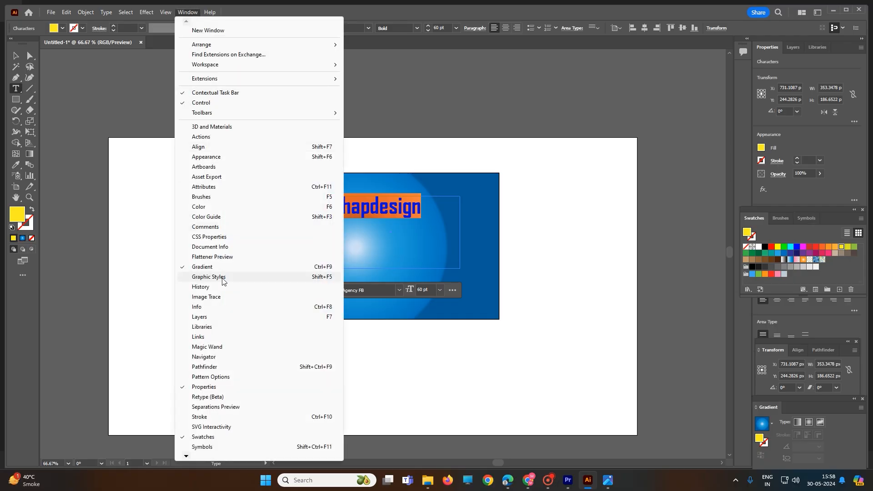
click(206, 158)
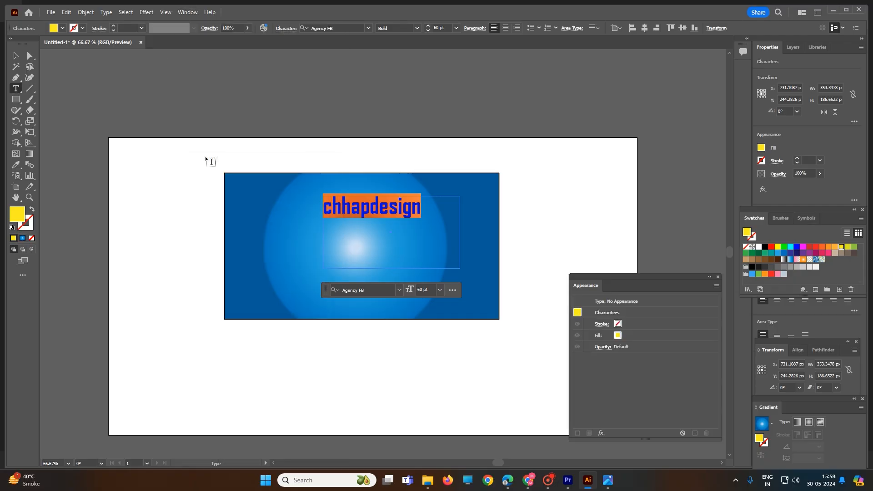
click(619, 324)
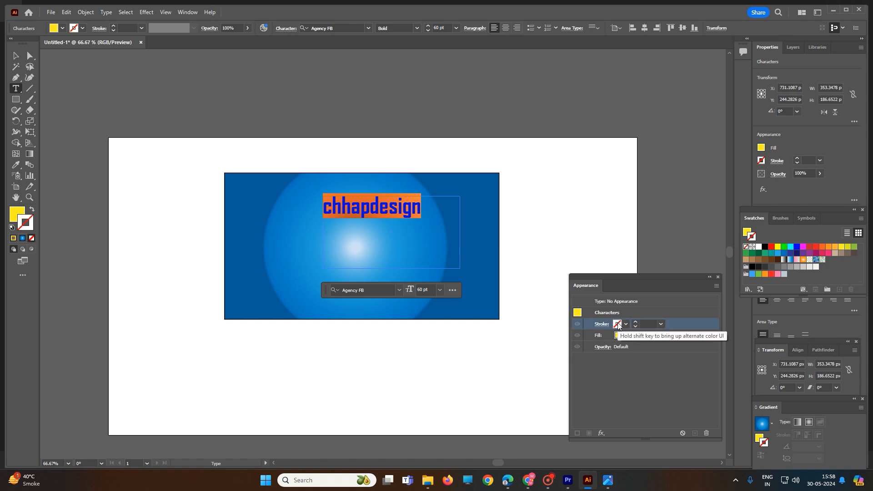
click(661, 325)
click(675, 134)
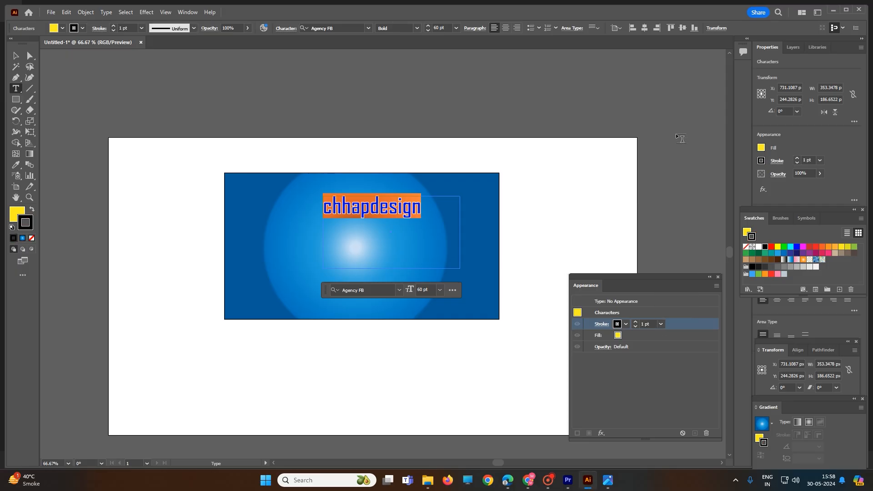
key(ctrl+shift+a)
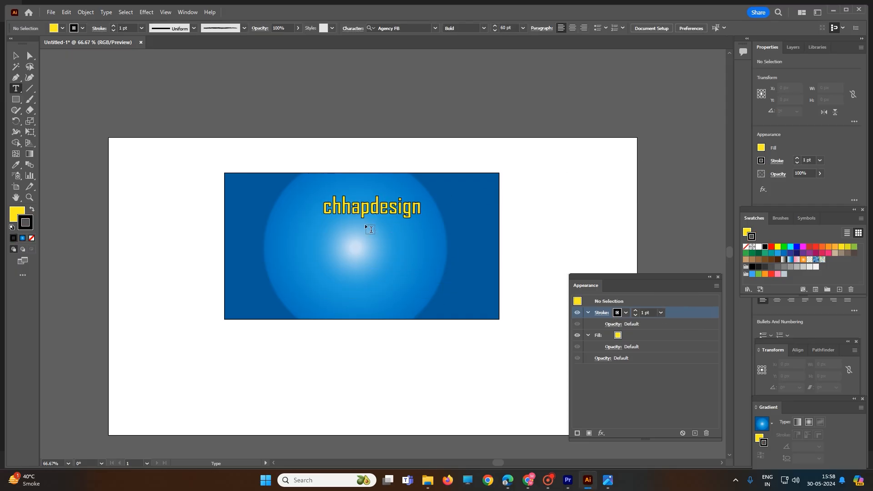
- Try to set the stroke colour to orange (R=241 G=90 B=36) with no text selected
scroll(348, 228, up, 4)
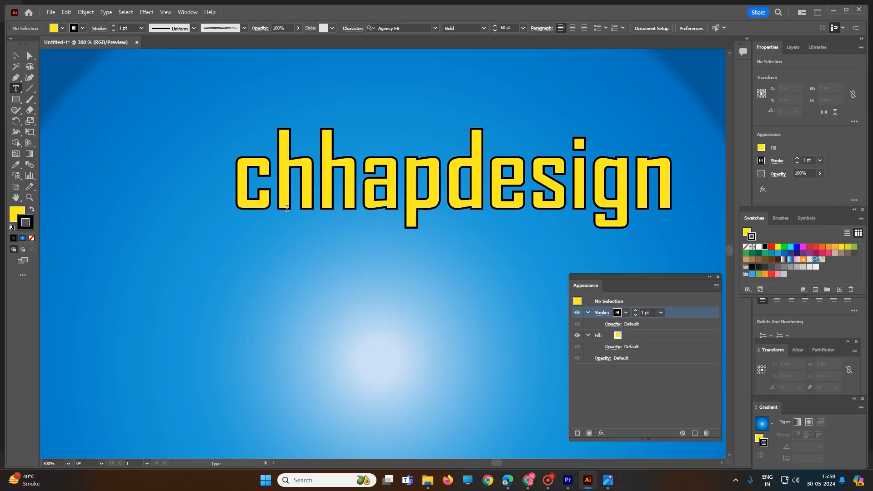
click(626, 313)
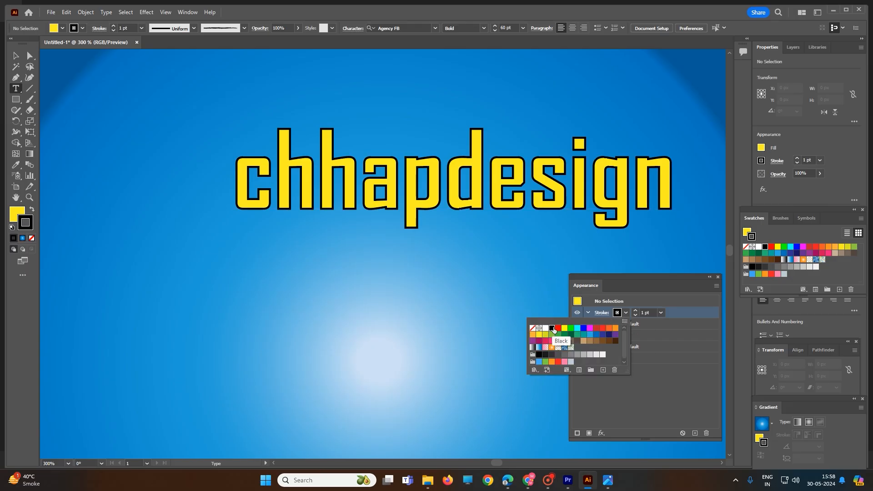
click(610, 329)
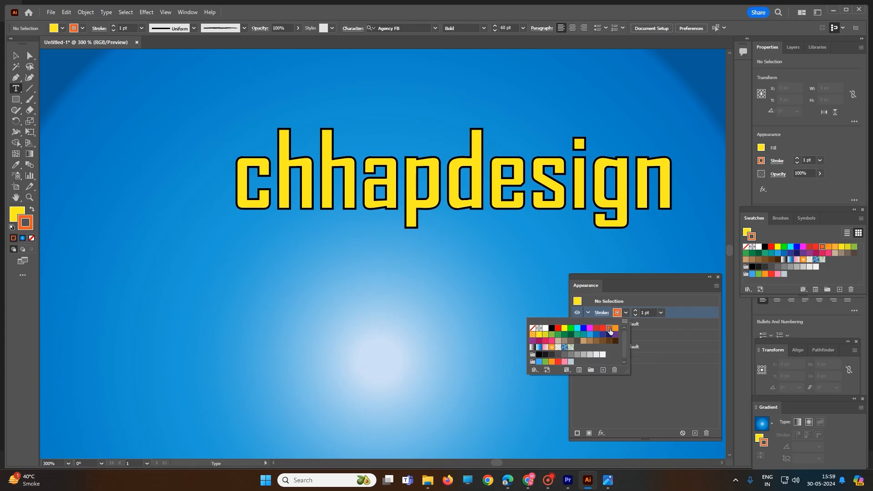
- Select the chhapdesign text and apply the white-to-blue linear gradient swatch to its stroke after trying solid blue
double_click(541, 193)
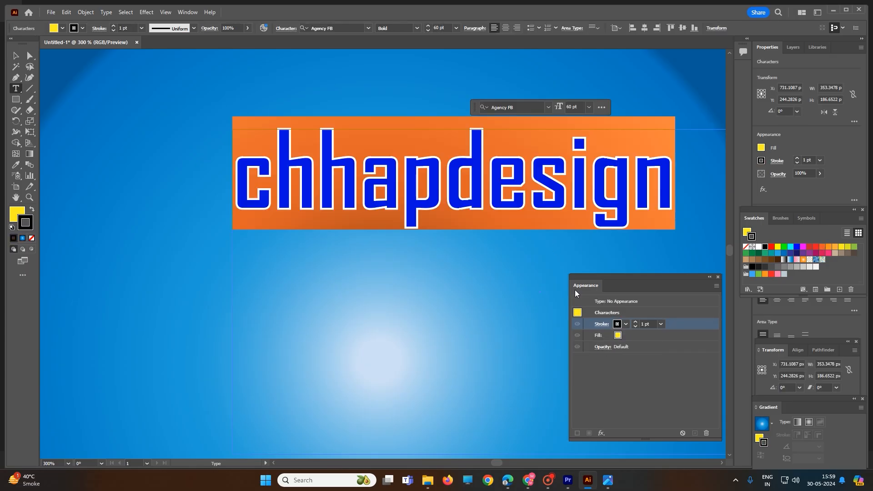
click(619, 326)
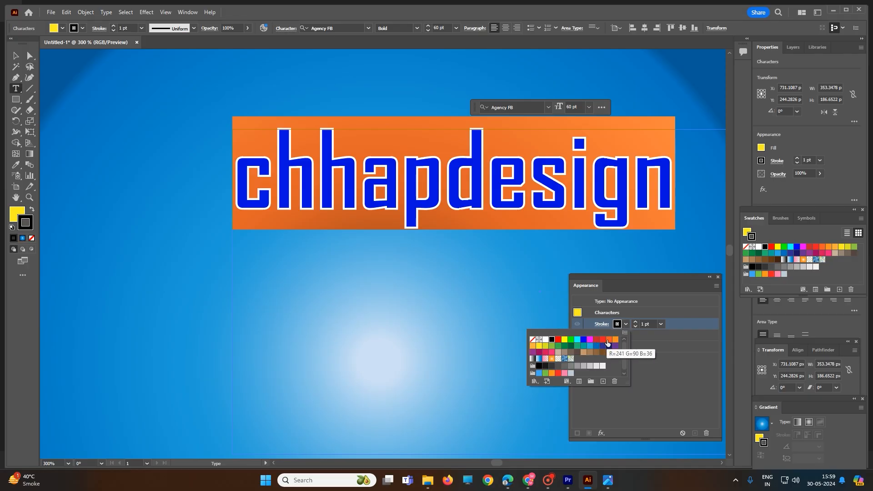
click(583, 340)
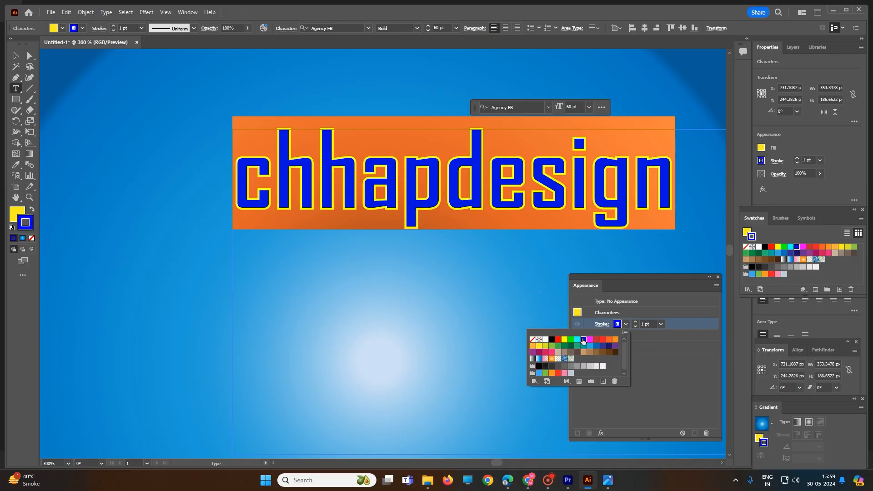
click(539, 359)
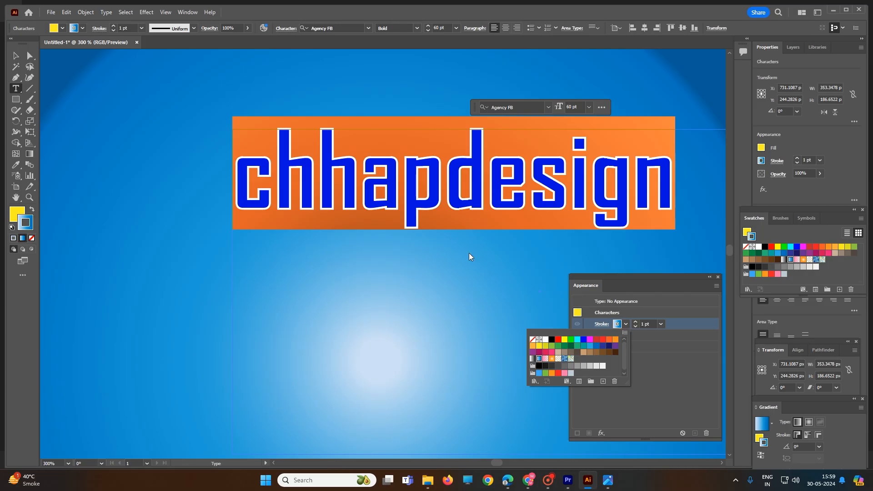
click(461, 243)
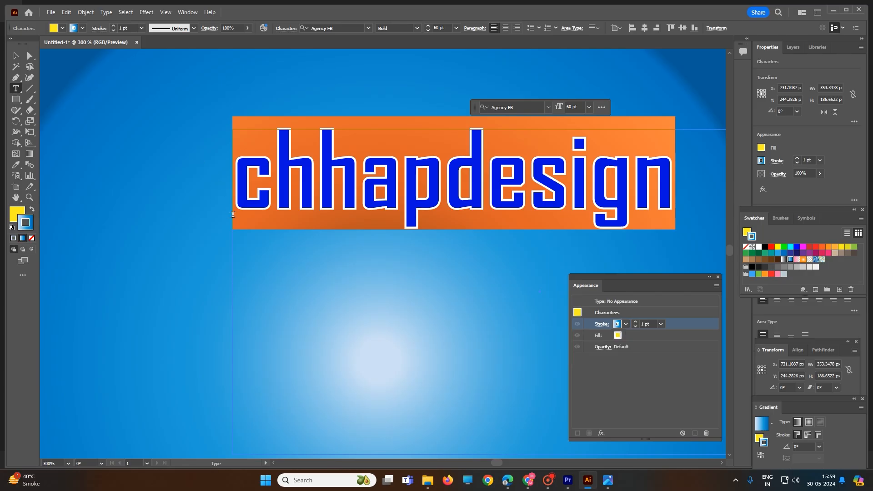
scroll(233, 214, down, 2)
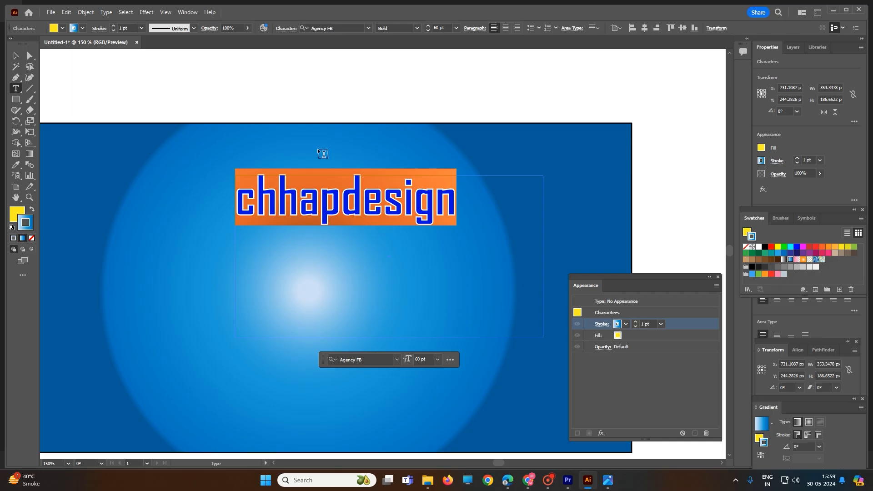
- Select the chhapdesign text and try several stroke colour swatches on it, ending with RGB Yellow, and deselect it
click(334, 77)
double_click(331, 200)
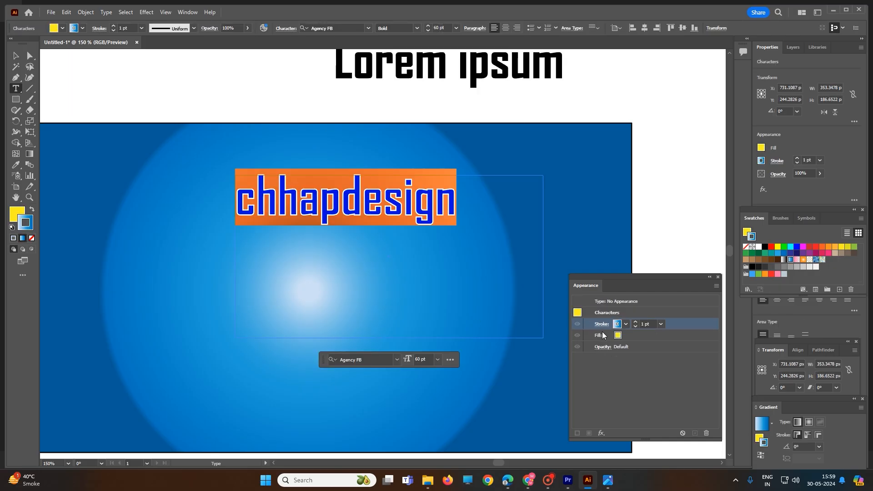
click(626, 324)
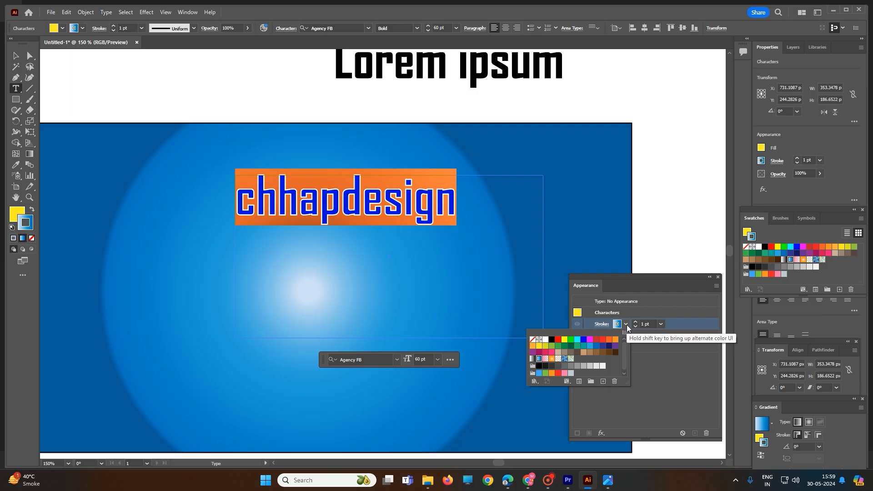
click(589, 341)
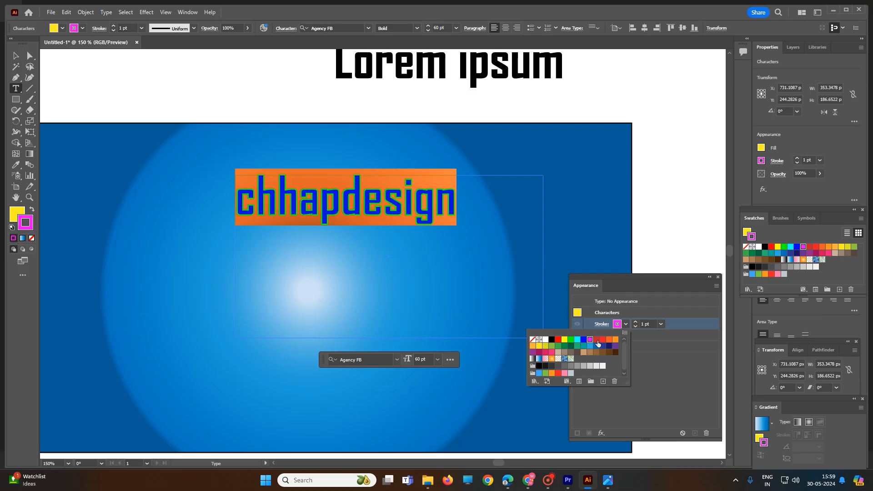
click(597, 340)
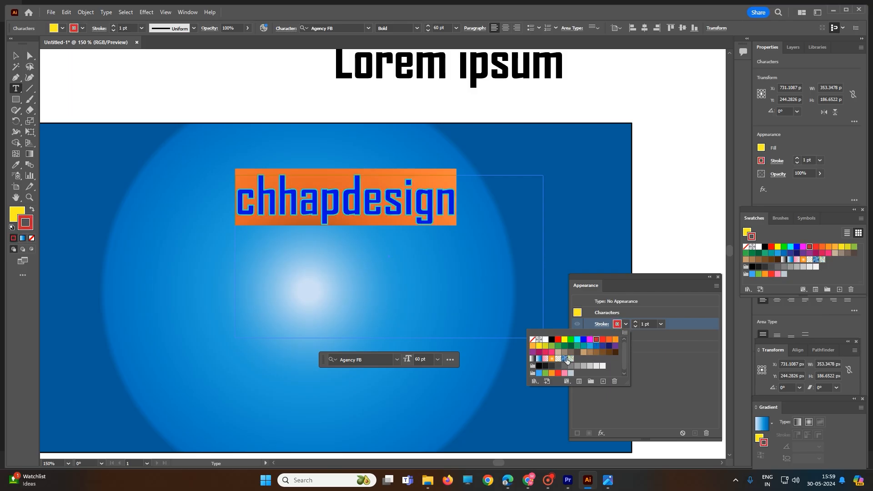
click(552, 354)
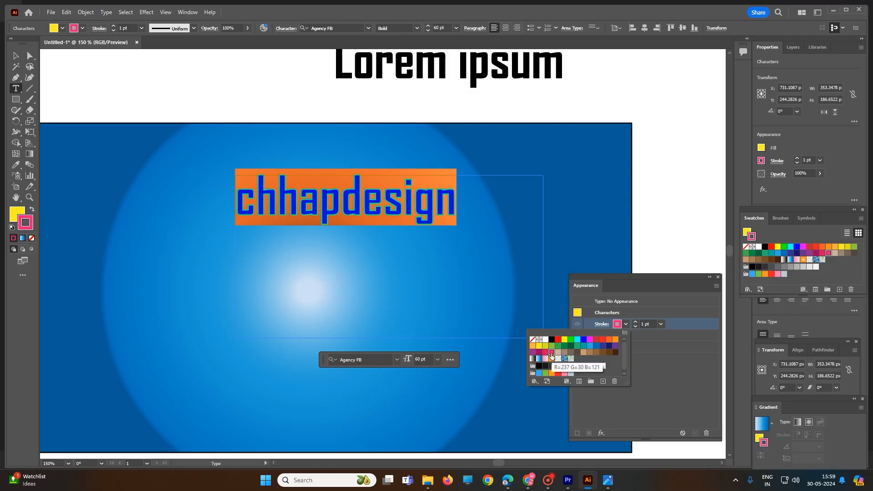
click(546, 353)
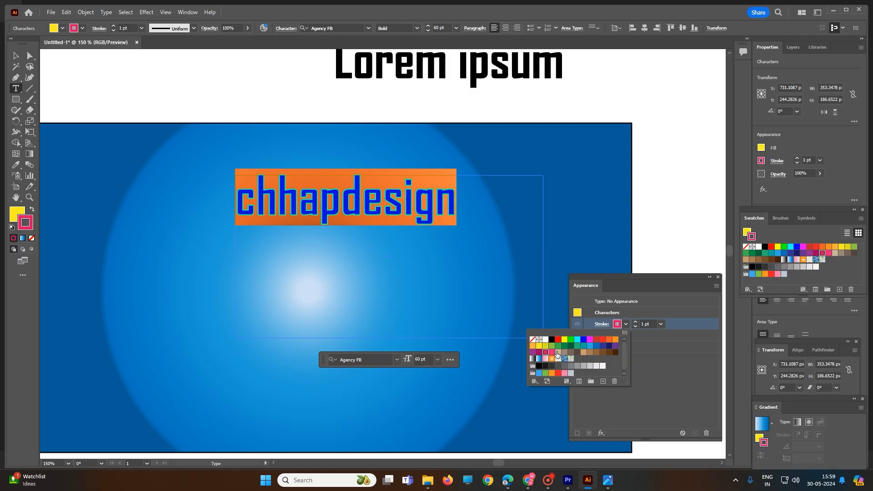
click(577, 346)
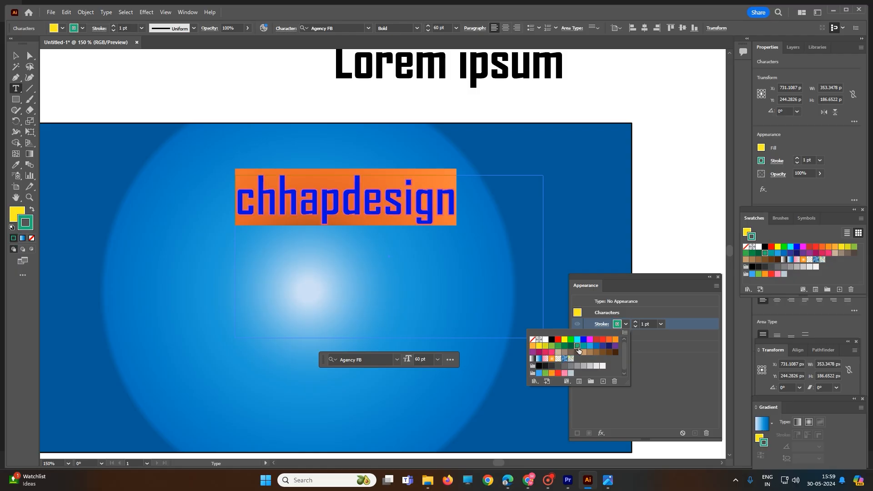
click(609, 346)
click(602, 340)
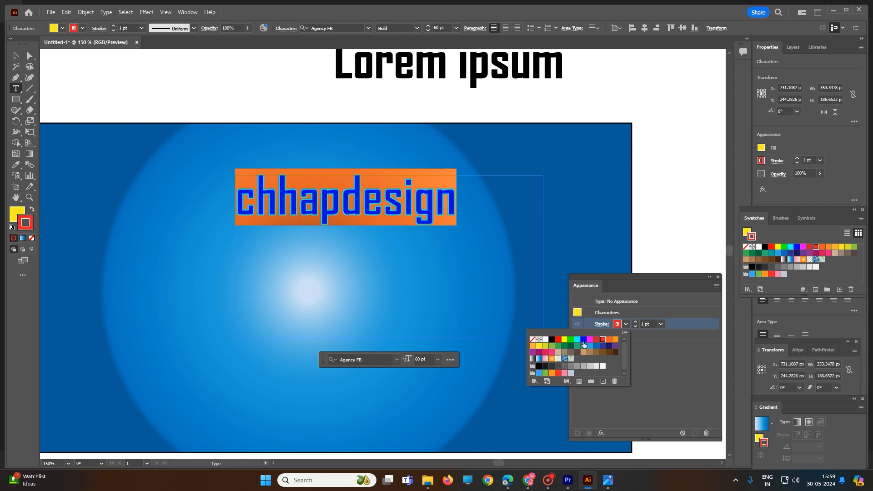
click(584, 340)
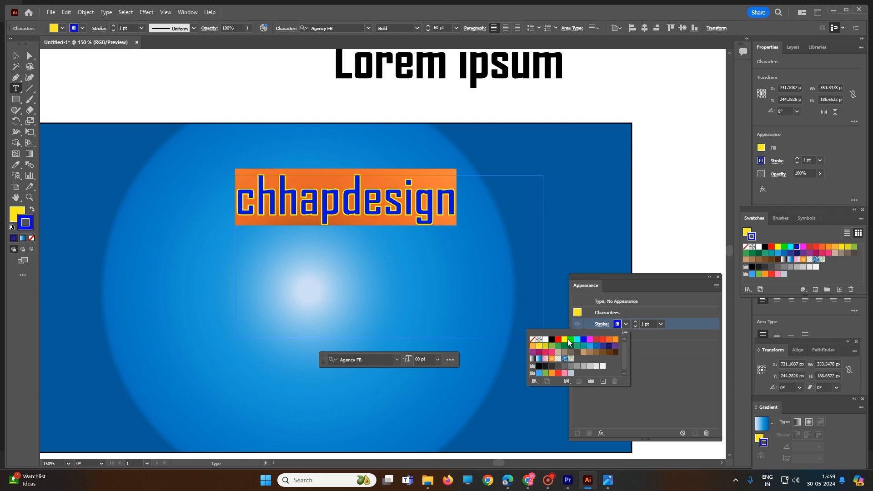
click(564, 340)
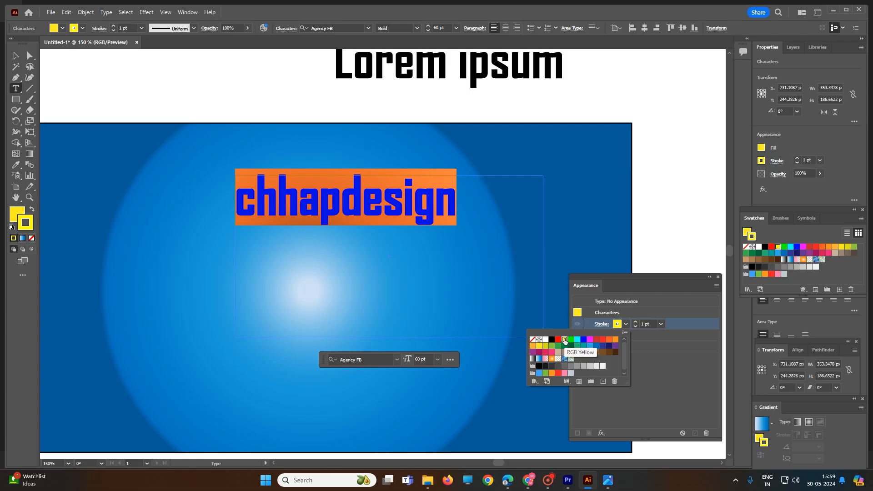
ctrl+click(645, 152)
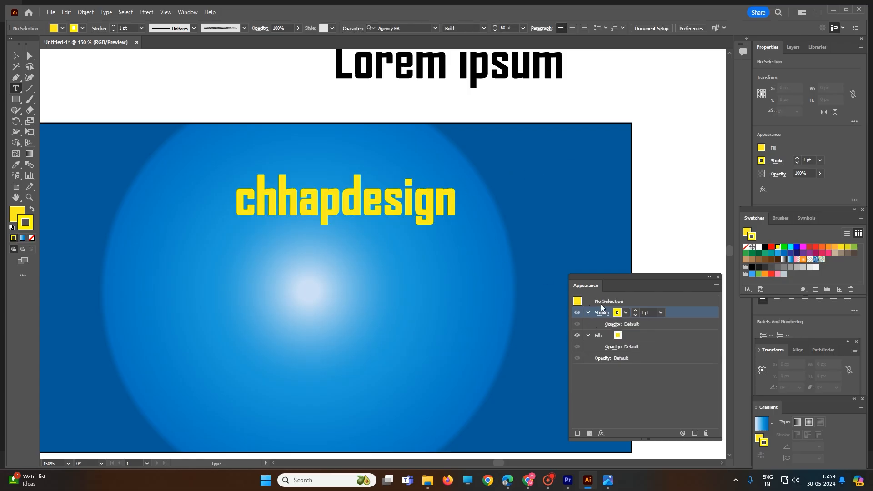
- Try to set the stroke colour to red with no text selected
click(618, 338)
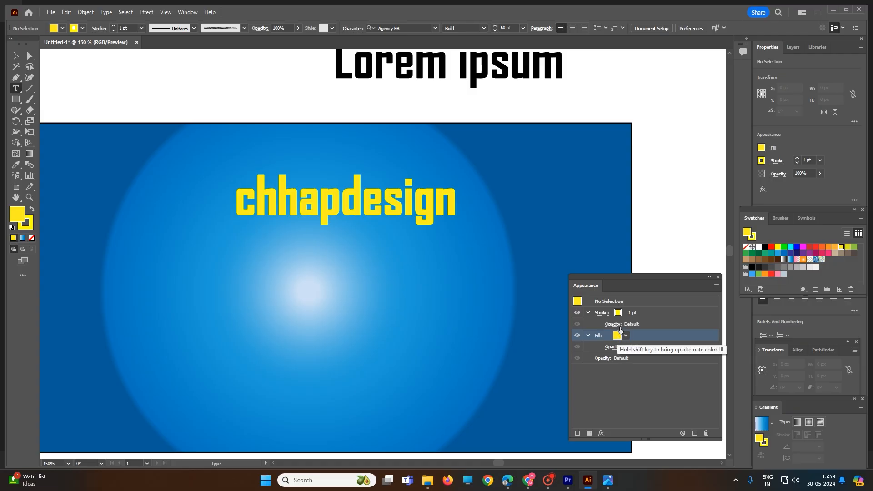
click(618, 313)
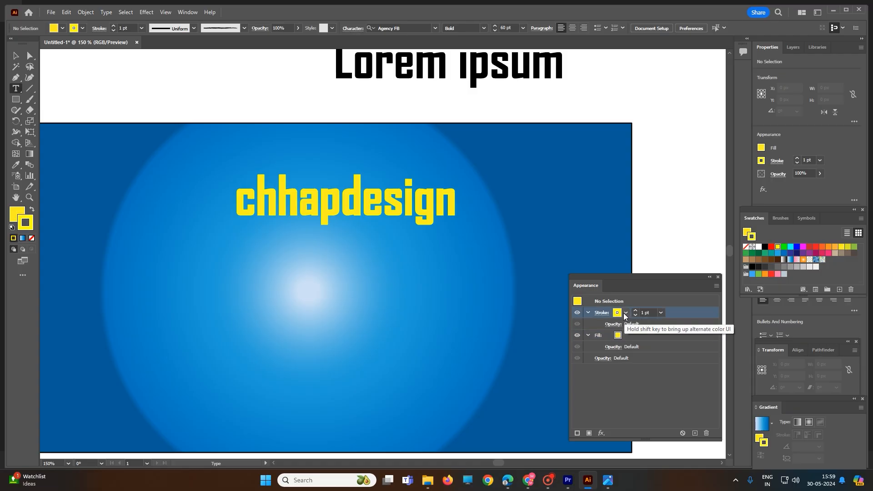
click(625, 315)
click(602, 329)
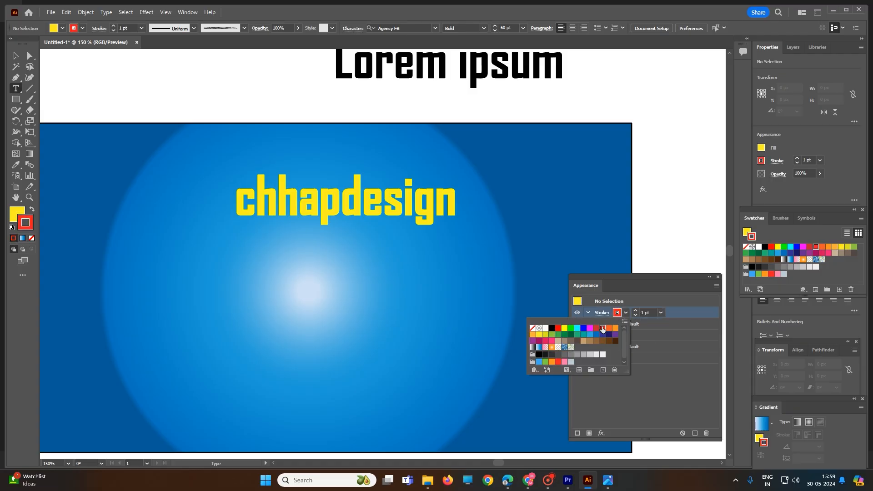
- Select the chhapdesign text, apply a red swatch to its stroke, and deselect it
double_click(394, 204)
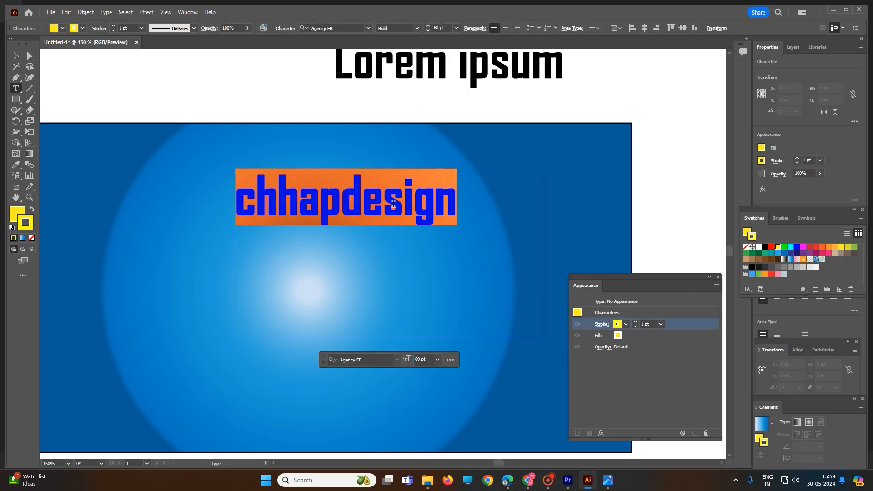
click(626, 323)
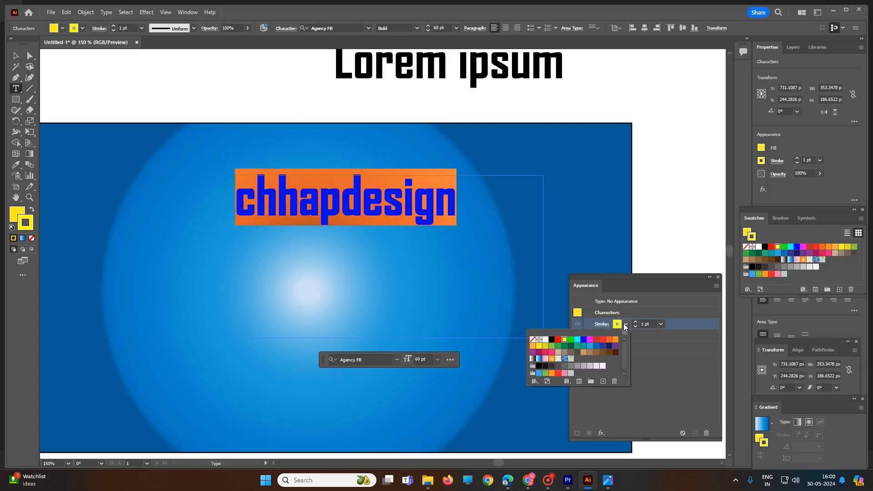
click(596, 340)
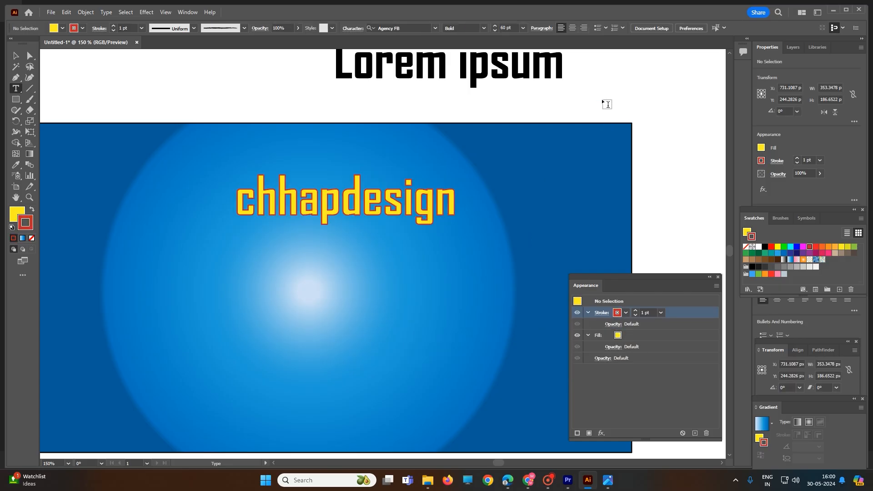
key(Escape)
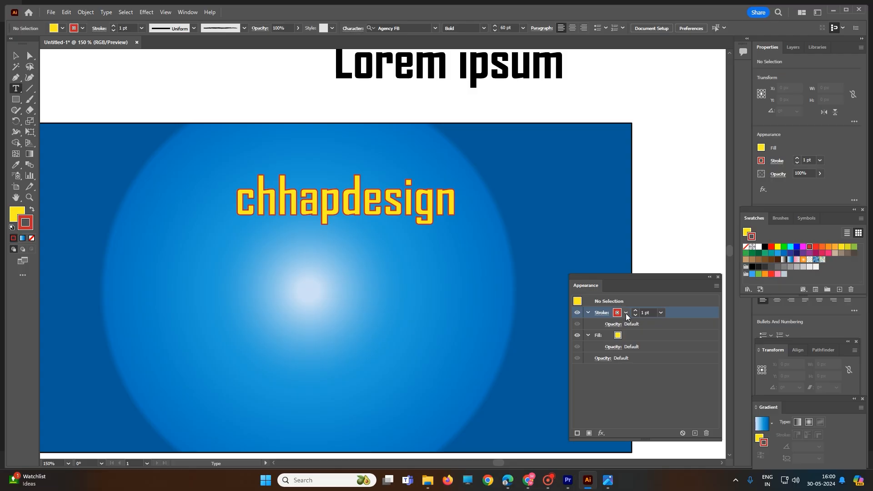
- Set the chhapdesign text's stroke to custom blue 2828BF in the Color Picker and deselect the text
double_click(393, 207)
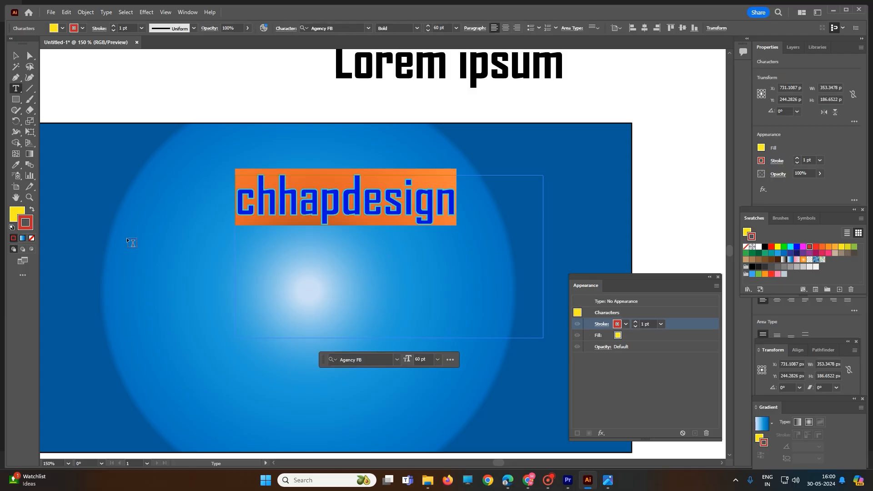
double_click(25, 224)
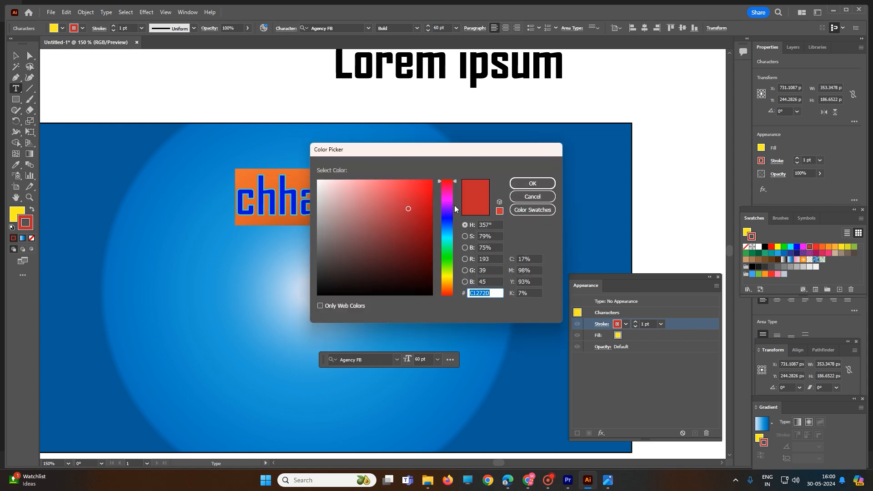
mouse_move(452, 179)
mouse_down()
mouse_move(450, 226)
mouse_move(452, 218)
mouse_up()
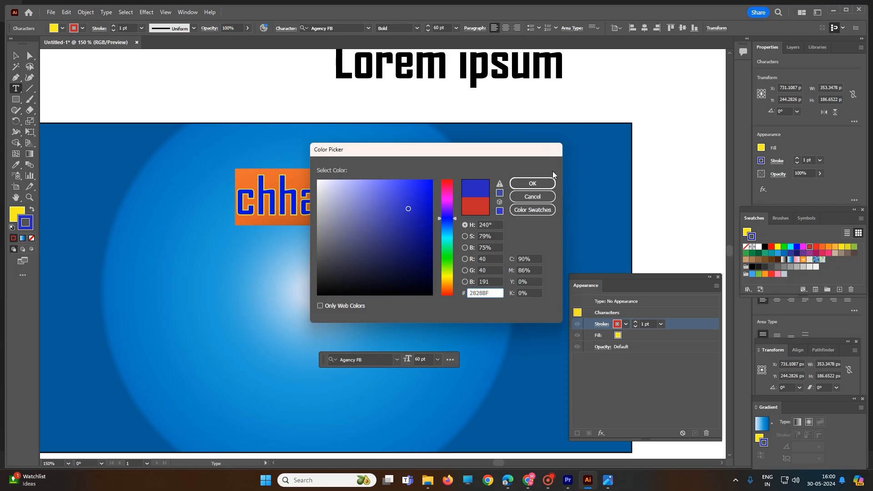
click(532, 183)
click(525, 144)
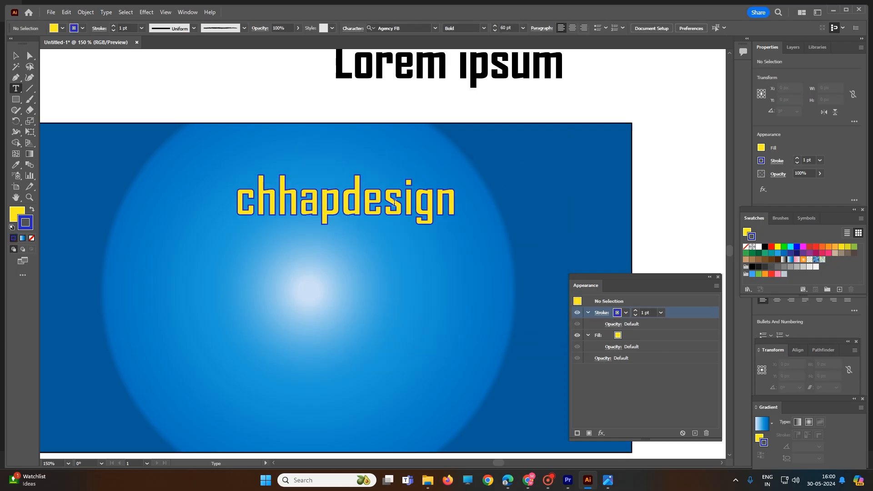
- Select the chhapdesign text as a whole object and convert it to outlines
scroll(280, 212, up, 1)
scroll(289, 222, up, 3)
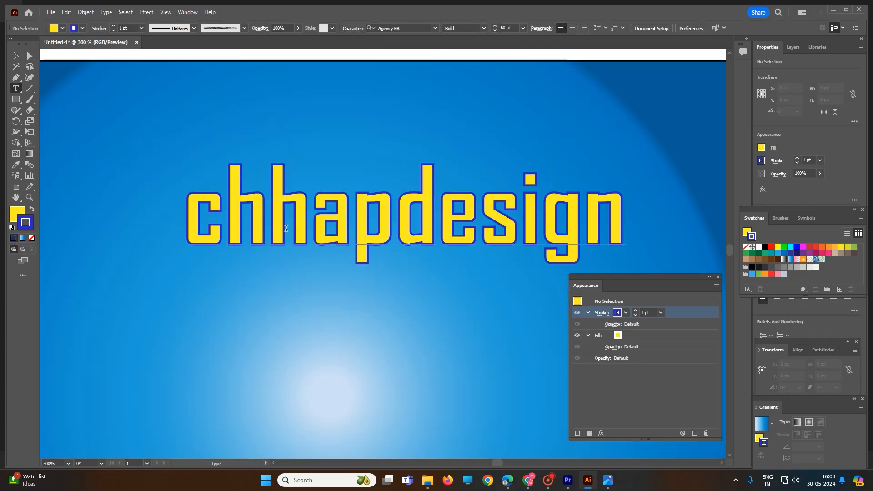
scroll(294, 227, down, 2)
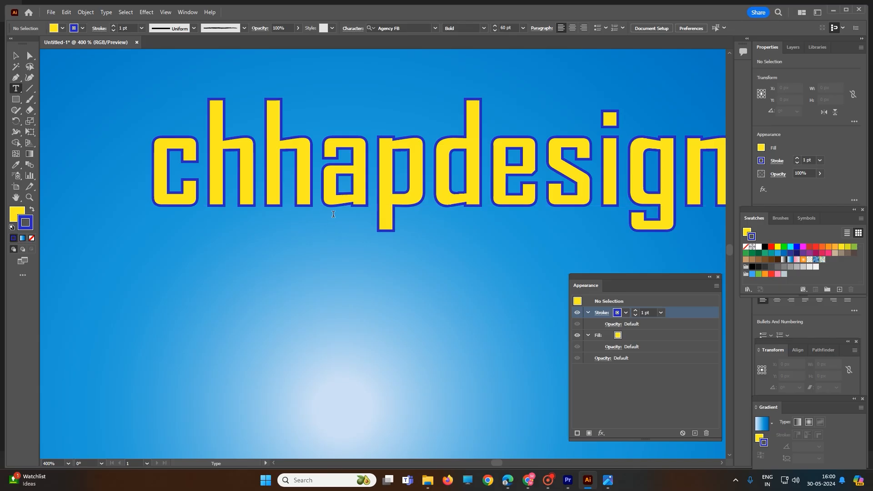
scroll(333, 215, down, 5)
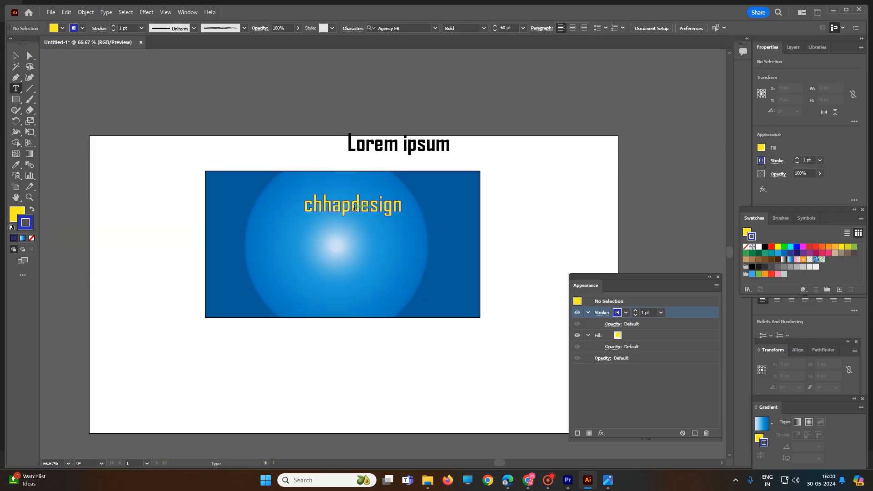
double_click(355, 208)
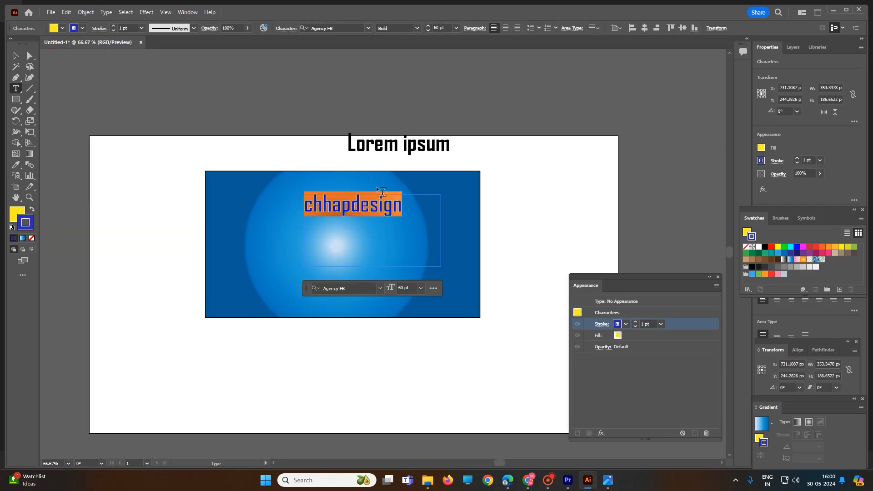
right_click(396, 203)
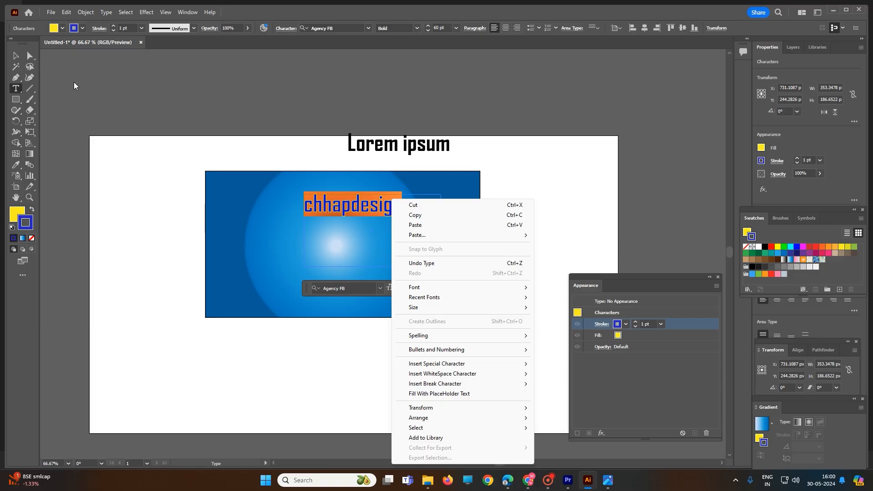
click(13, 57)
click(283, 168)
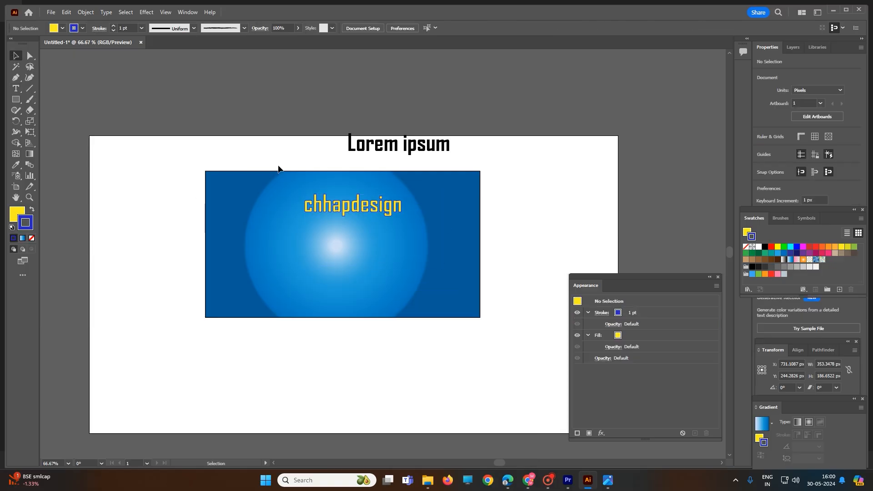
click(318, 206)
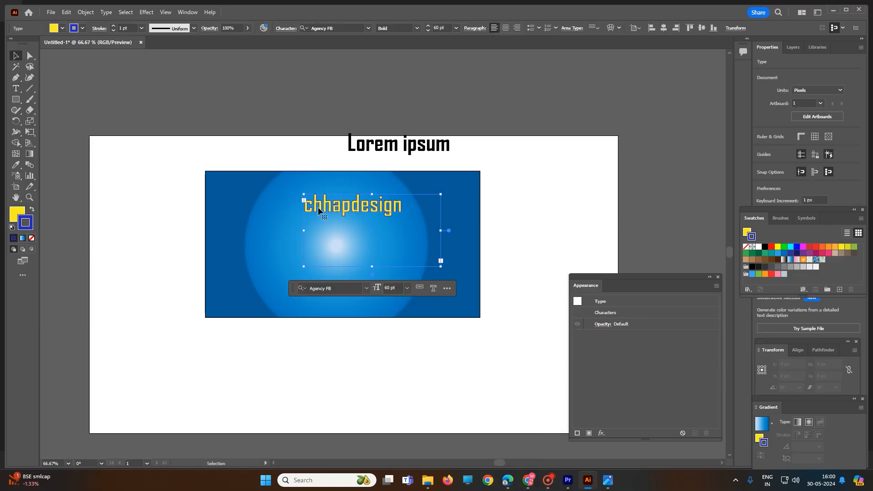
right_click(399, 194)
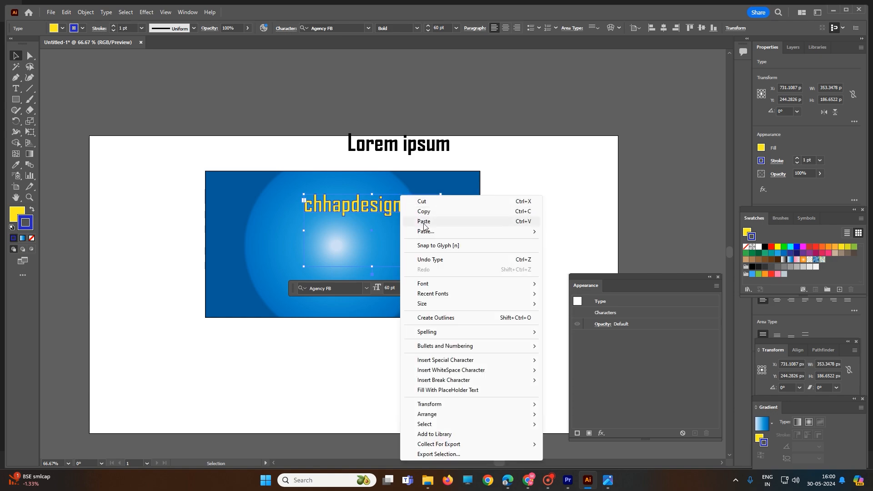
click(446, 319)
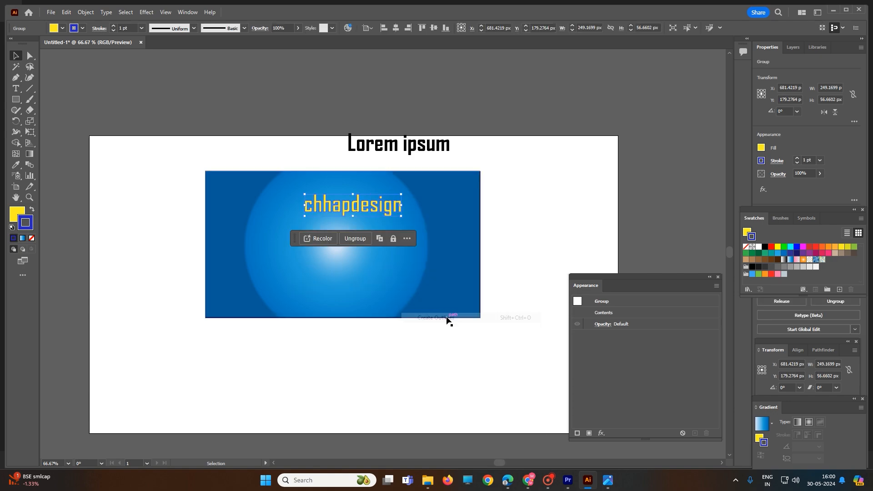
- Set the outlined chhapdesign text's opacity to 72% and its blending mode to Hue
click(495, 211)
click(363, 206)
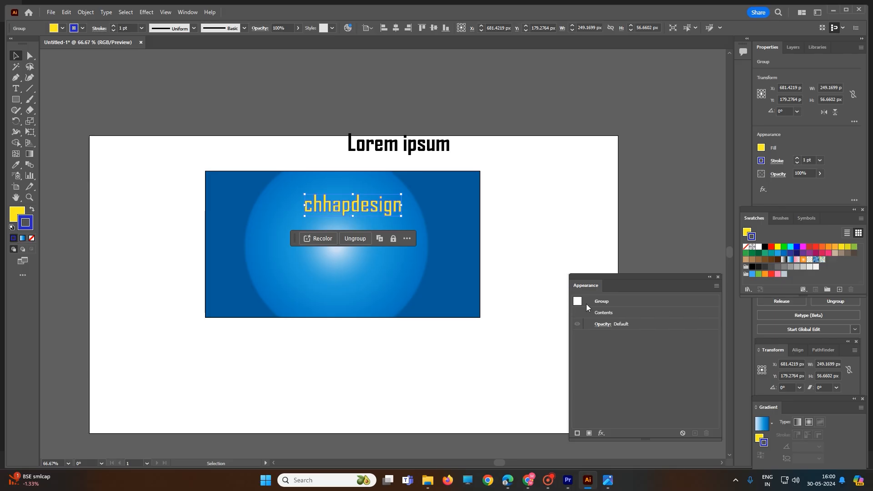
click(601, 325)
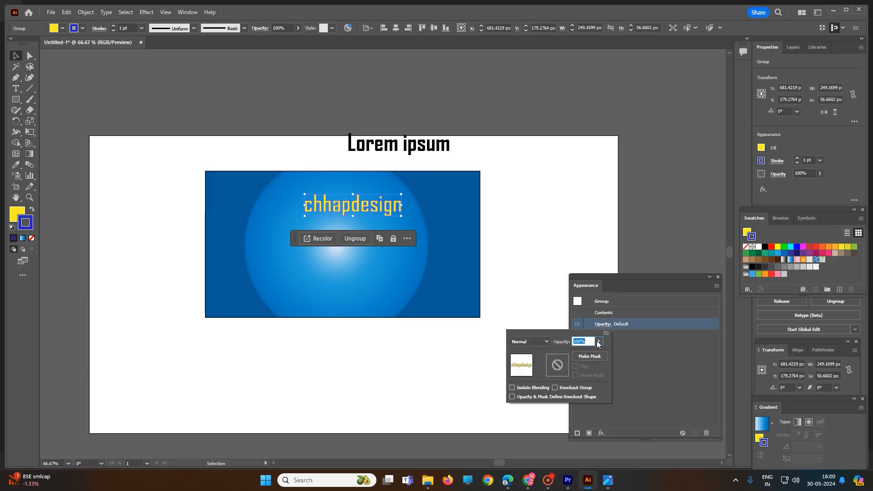
click(598, 342)
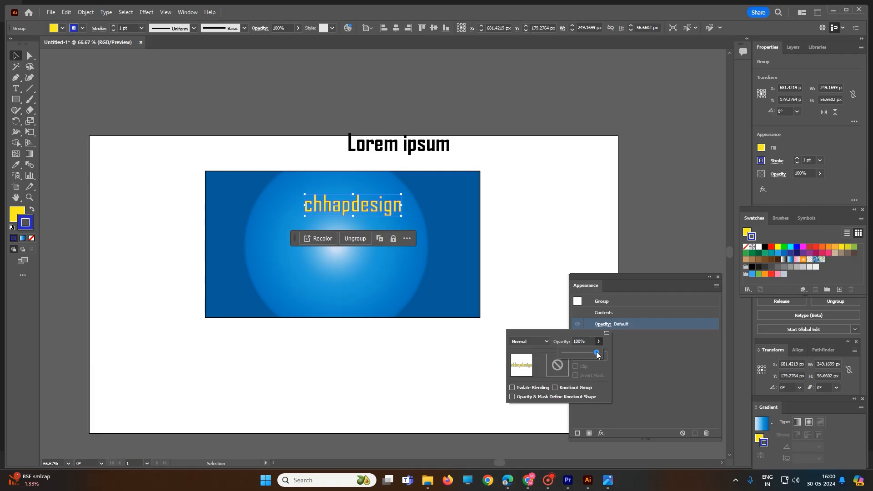
mouse_move(597, 355)
mouse_down()
mouse_move(581, 353)
mouse_move(588, 355)
mouse_up()
click(547, 342)
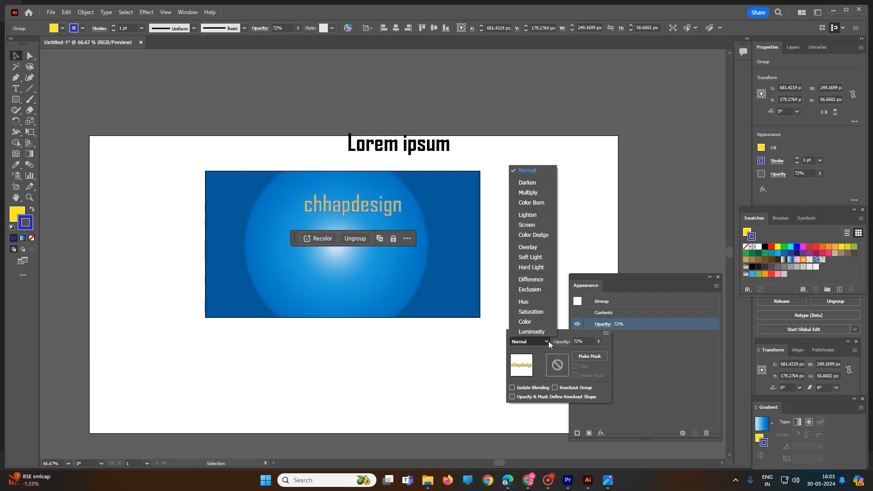
click(531, 302)
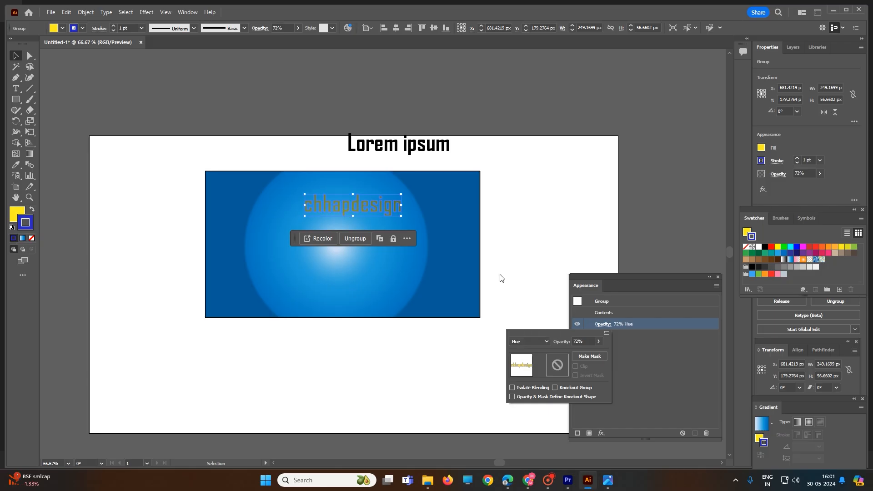
click(547, 342)
- Create an opacity mask on the chhapdesign text and release it
click(559, 368)
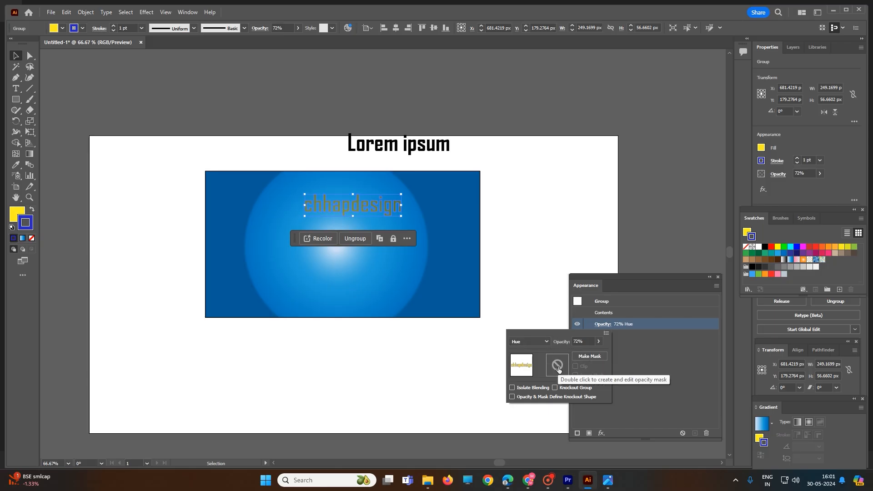
double_click(558, 369)
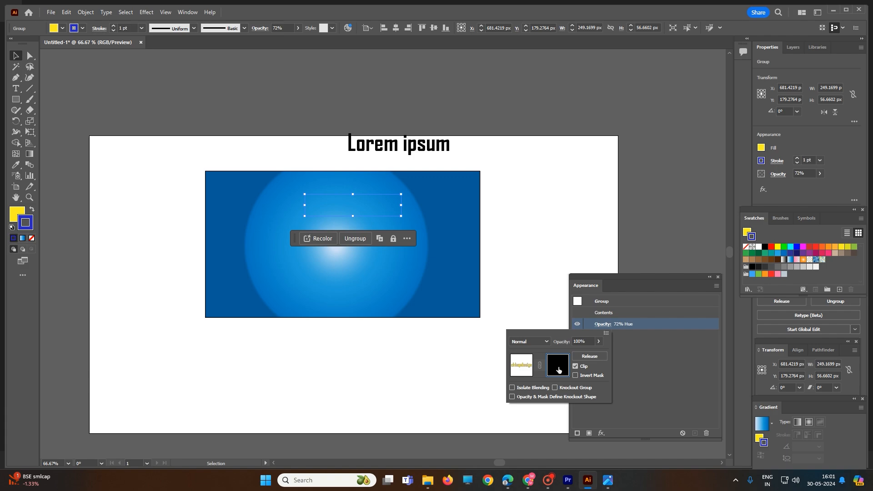
click(529, 367)
click(552, 367)
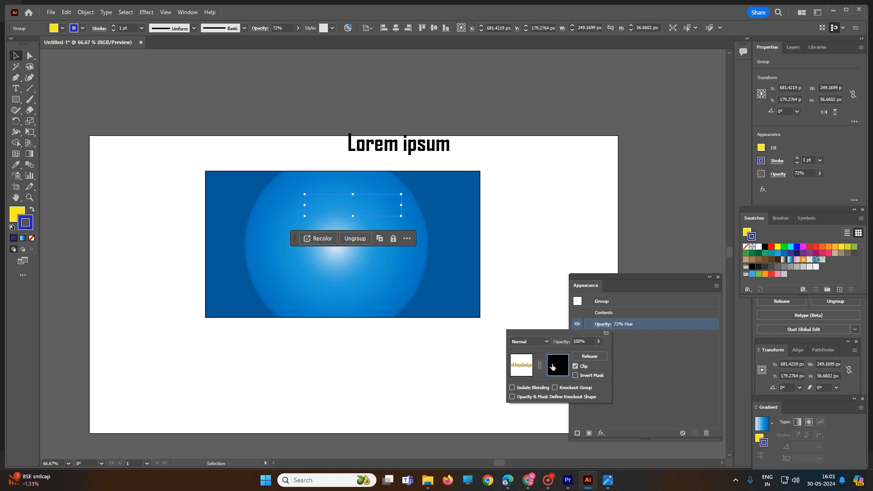
click(589, 356)
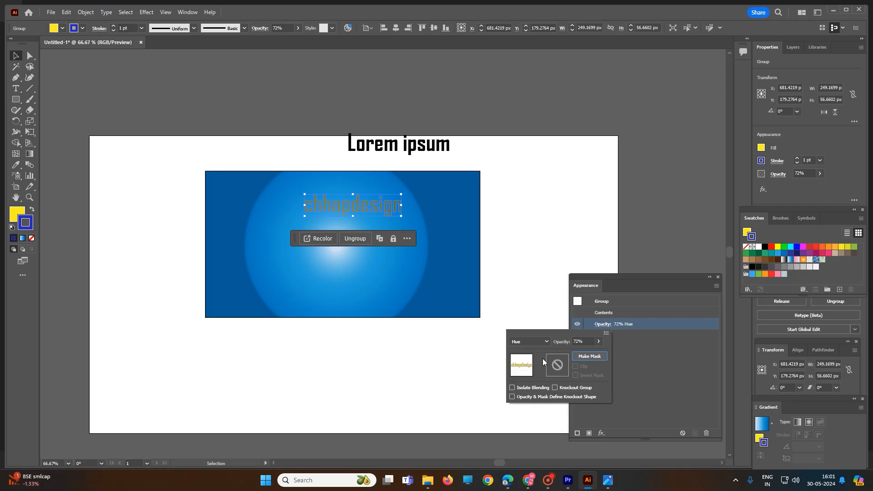
- Toggle Isolate Blending for the chhapdesign text, make an opacity mask from it, and deselect it
click(511, 388)
click(513, 388)
click(512, 388)
click(596, 356)
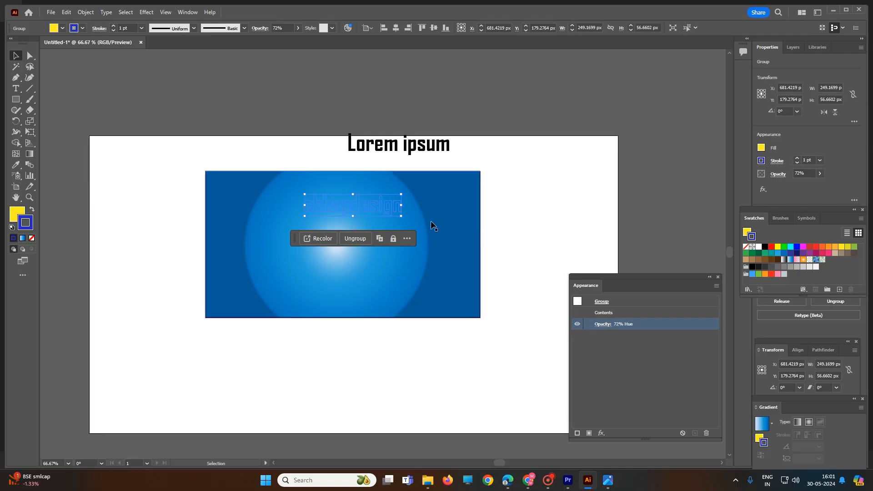
click(499, 199)
- Select the chhapdesign text together with the gradient rectangle and apply a yellow, then a cyan swatch to their strokes
click(369, 204)
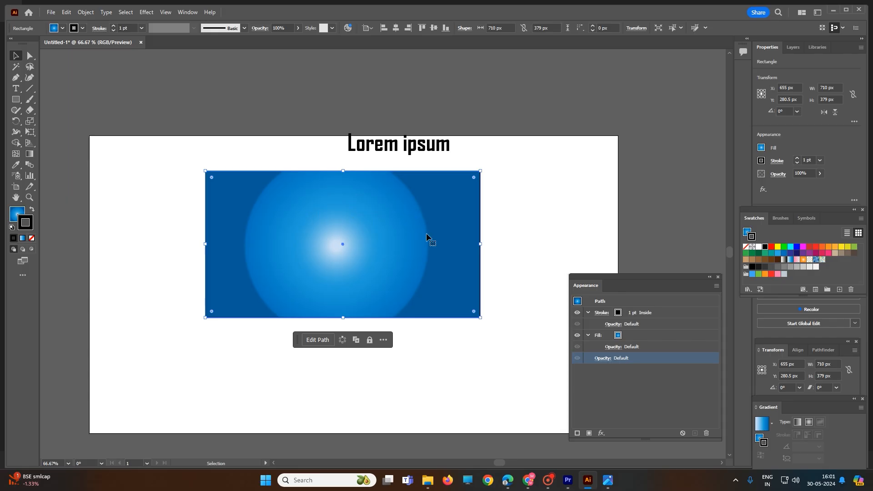
drag(502, 237, 267, 189)
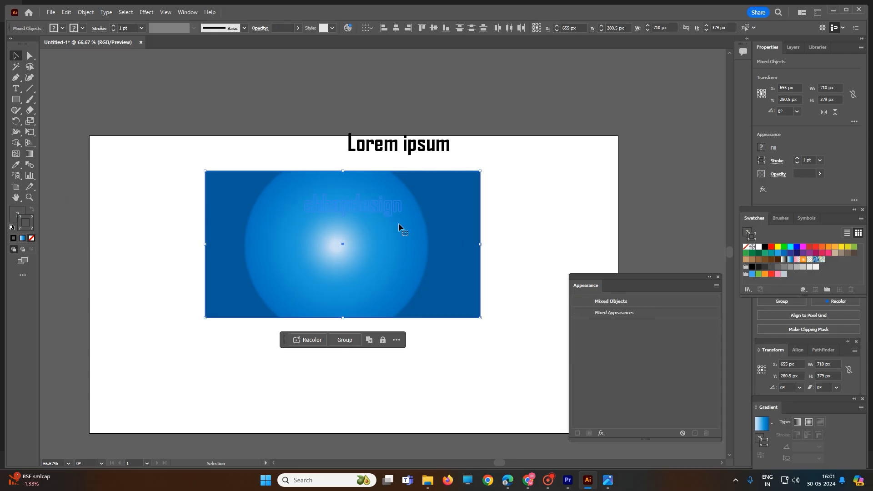
click(621, 302)
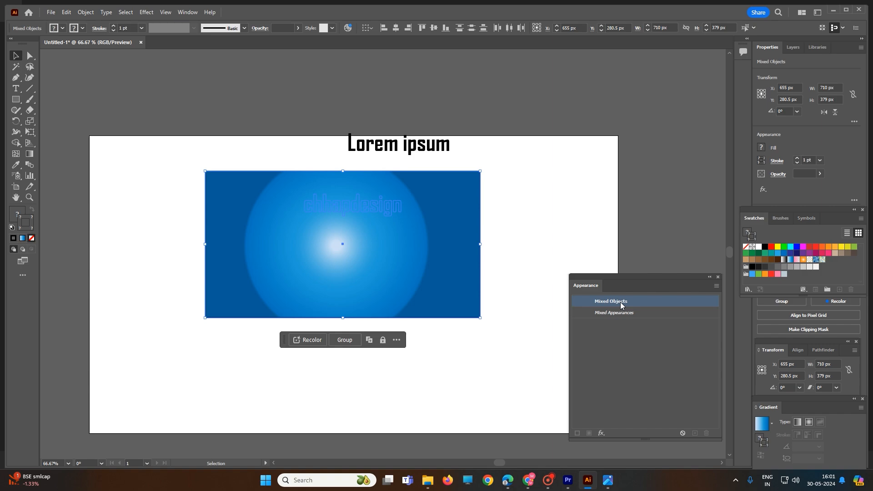
click(778, 247)
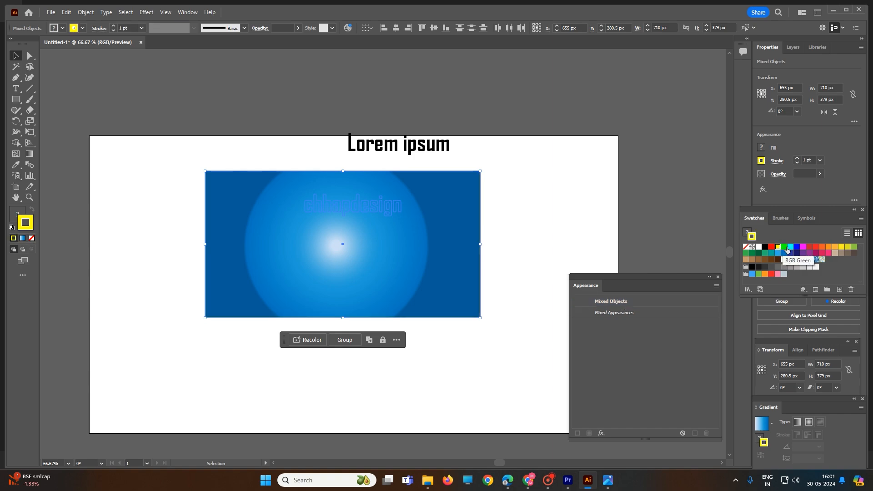
click(791, 248)
- Enter and leave isolation mode on the text's letter g and on the rectangle, moving the rectangle 81 px right and 88 px down
double_click(384, 208)
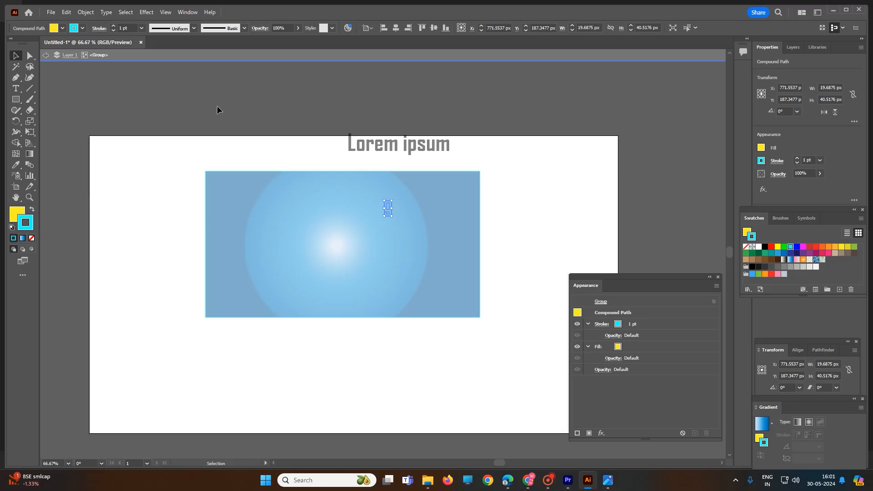
key(Escape)
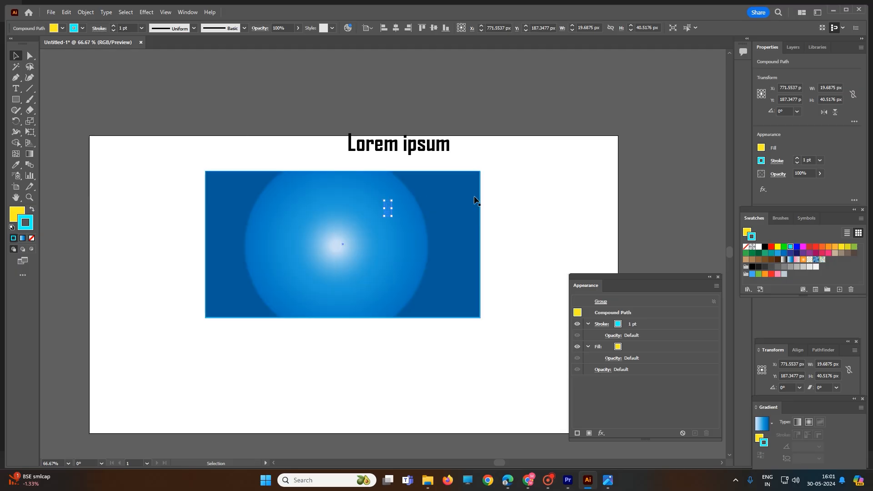
click(516, 210)
drag(423, 234, 455, 268)
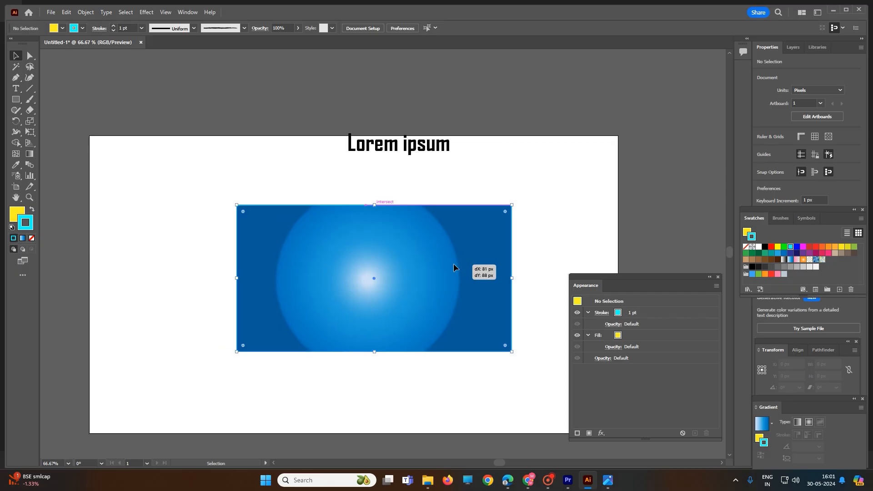
double_click(371, 254)
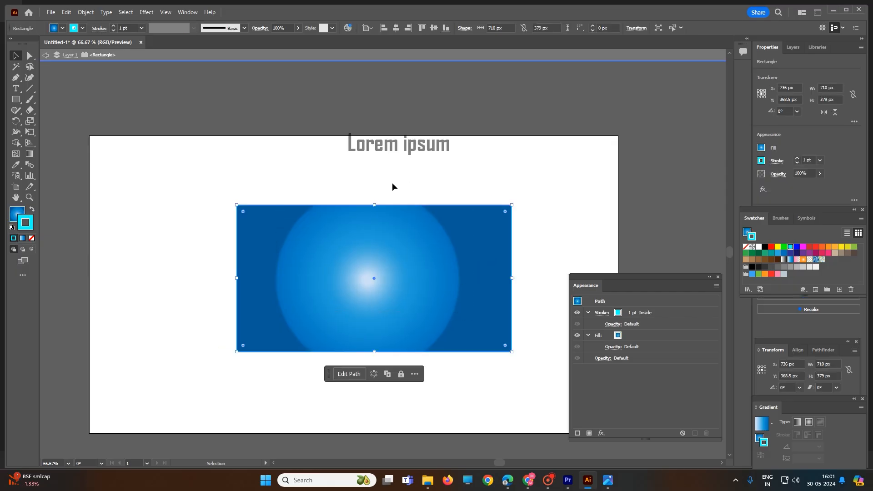
key(Escape)
- Select the rectangle and the chhapdesign text together, check their mixed appearance entries, and deselect them
drag(305, 171, 478, 285)
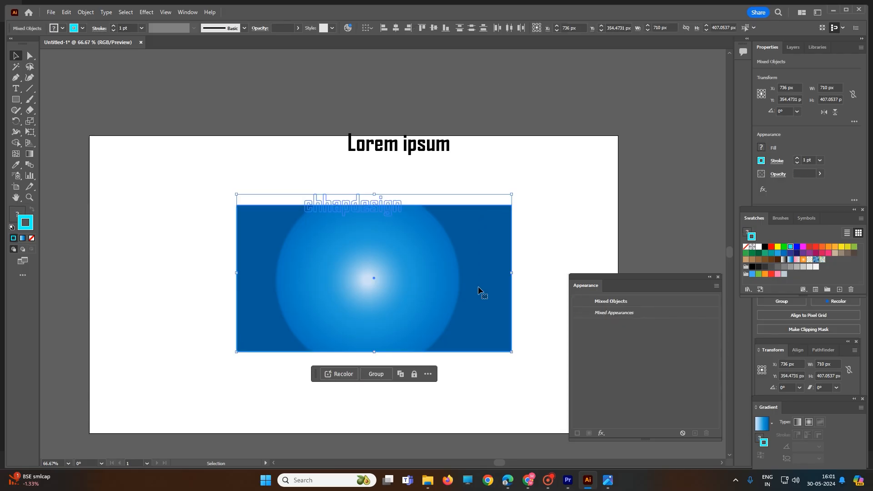
click(597, 302)
click(609, 314)
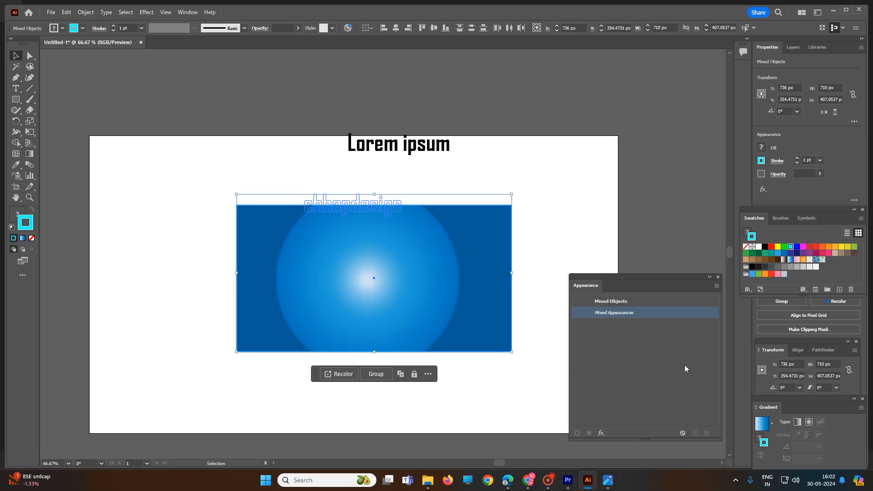
click(536, 207)
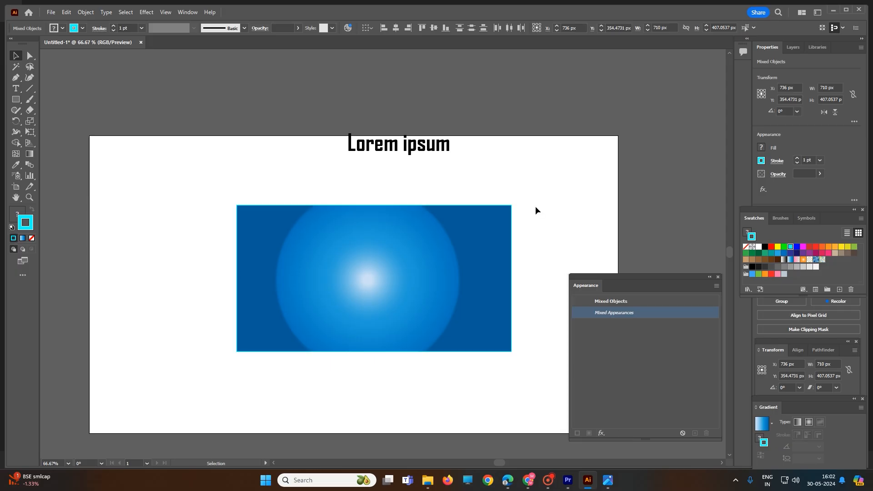
- Undo the recent move, stroke, mask, blending and opacity edits on the rectangle and the chhapdesign text
key(ctrl+z)
key(ctrl+z)
key(ctrl+z)
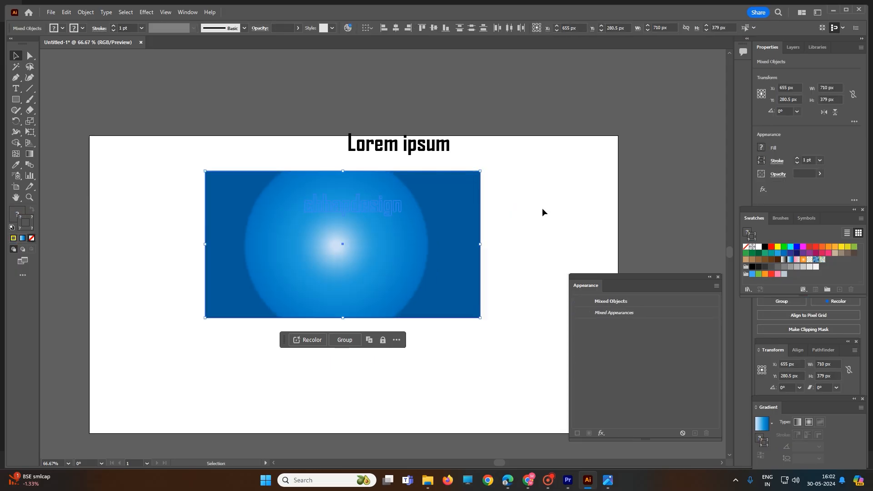
click(542, 213)
key(ctrl+shift+z)
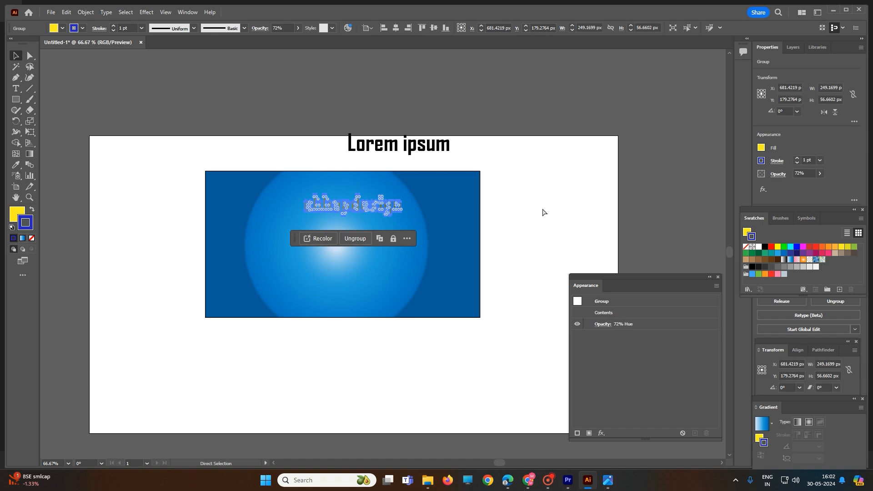
key(ctrl+z)
key(ctrl+shift+z)
key(ctrl+z)
key(ctrl+shift+z)
key(ctrl+z)
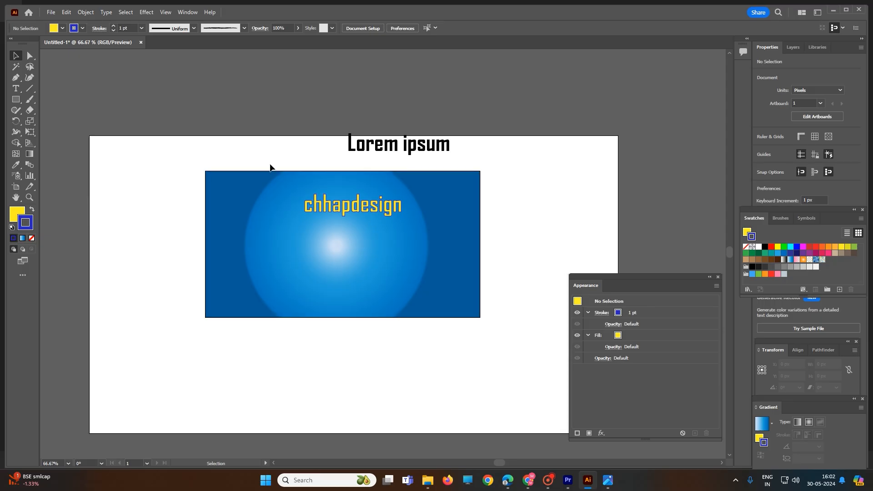
- Delete the Lorem ipsum text above the blue rectangle
click(399, 145)
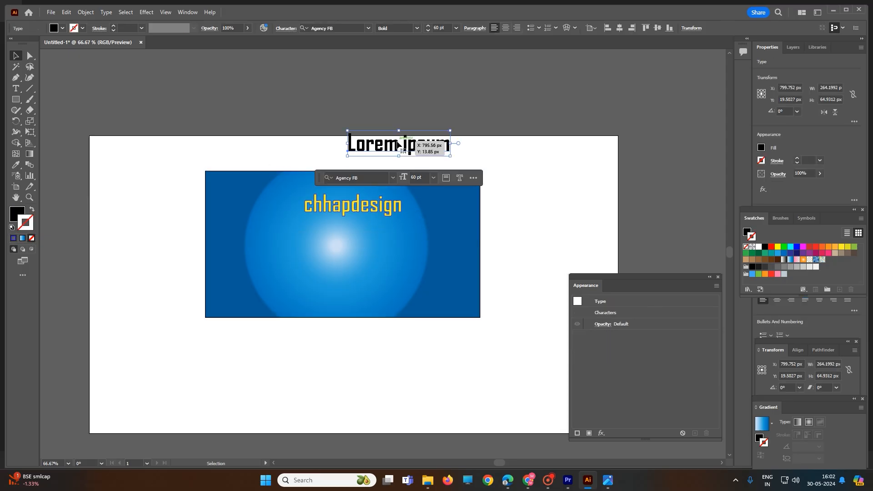
key(Delete)
- Select the chhapdesign text with the rectangle and apply the Summer, then the Golden Ring gradient to their strokes
drag(268, 129, 461, 268)
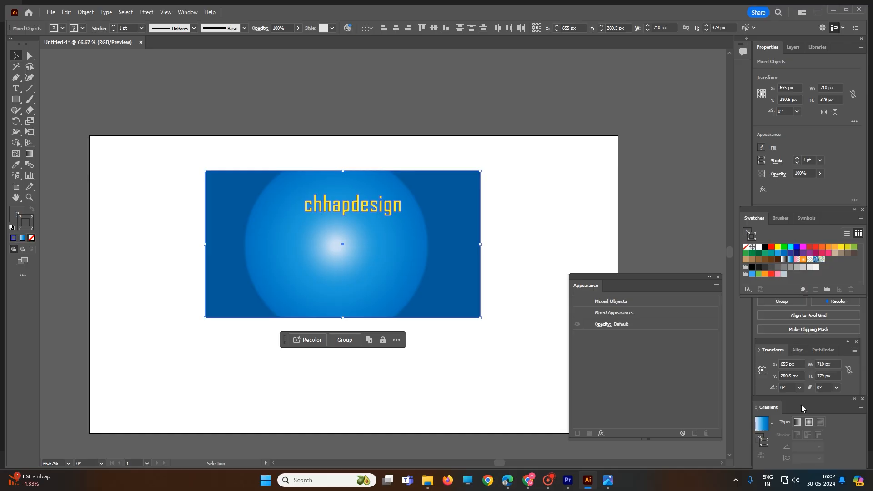
click(772, 424)
click(724, 388)
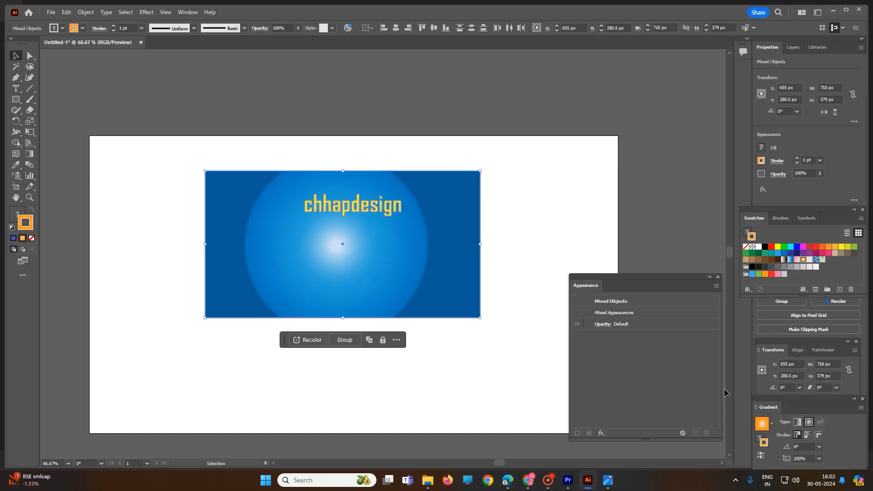
click(772, 425)
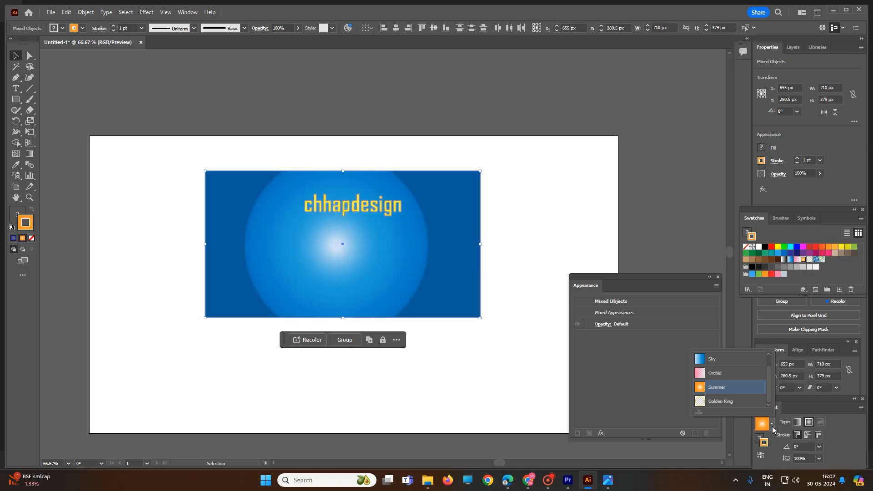
click(728, 402)
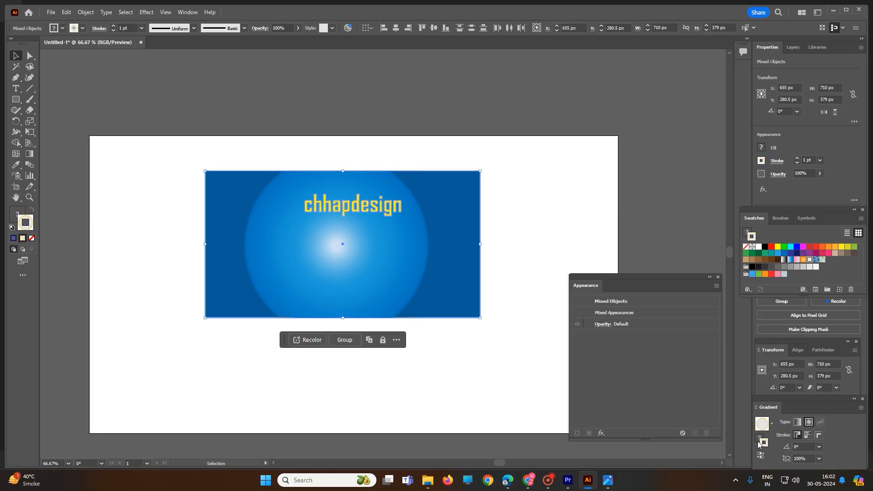
- Apply the stroke gradient across the stroke and change it to the Summer preset
click(808, 435)
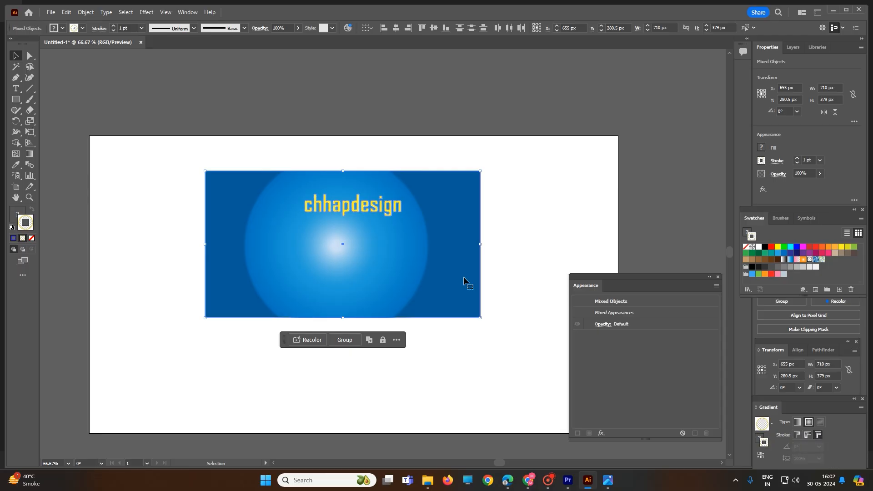
scroll(386, 263, up, 4)
scroll(364, 146, up, 4)
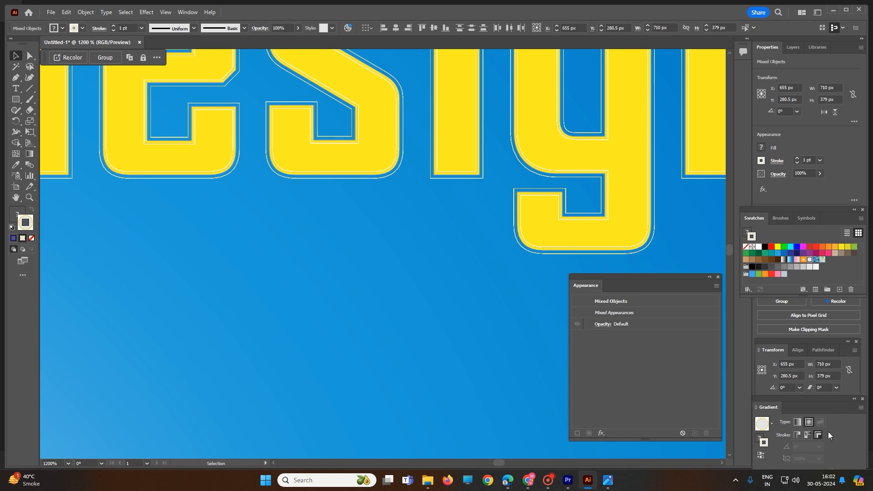
click(772, 424)
click(723, 388)
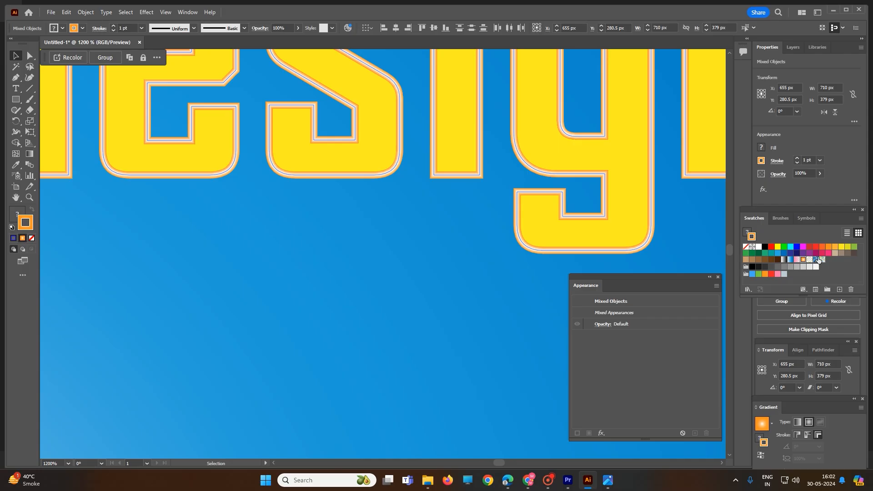
- Apply the Charcoal - Pencil brush to the strokes of the selected text and rectangle
click(775, 217)
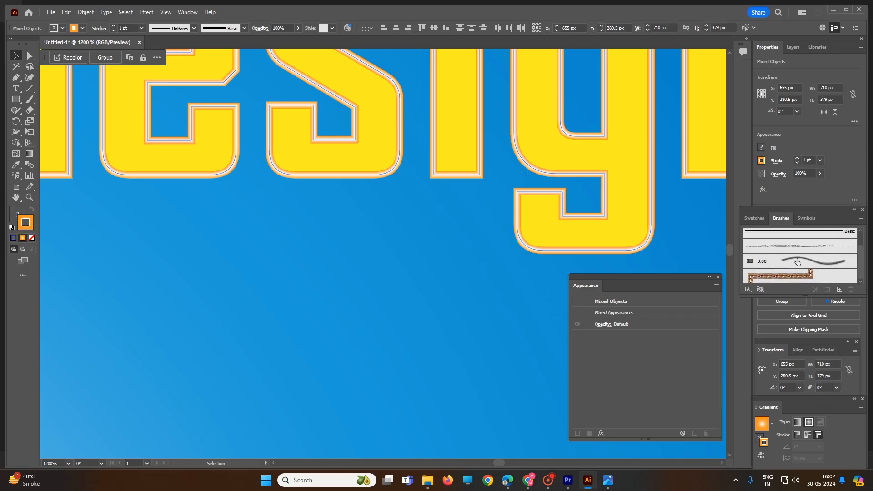
click(777, 247)
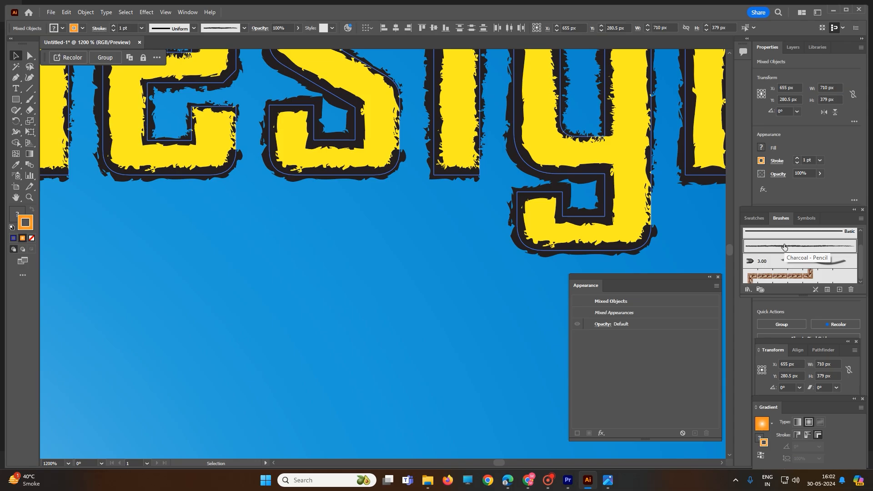
scroll(519, 248, down, 5)
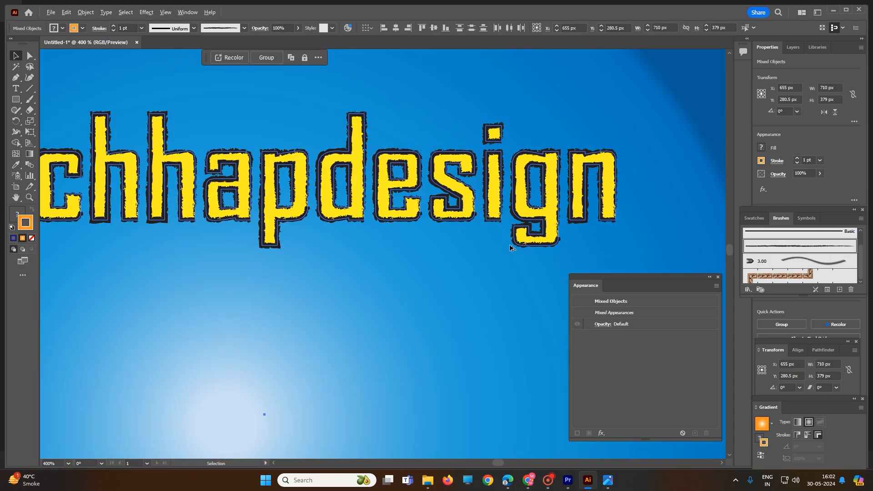
- Try the brown braided pattern brush on the strokes of the text and rectangle, and return to the Charcoal - Pencil brush
scroll(510, 247, down, 1)
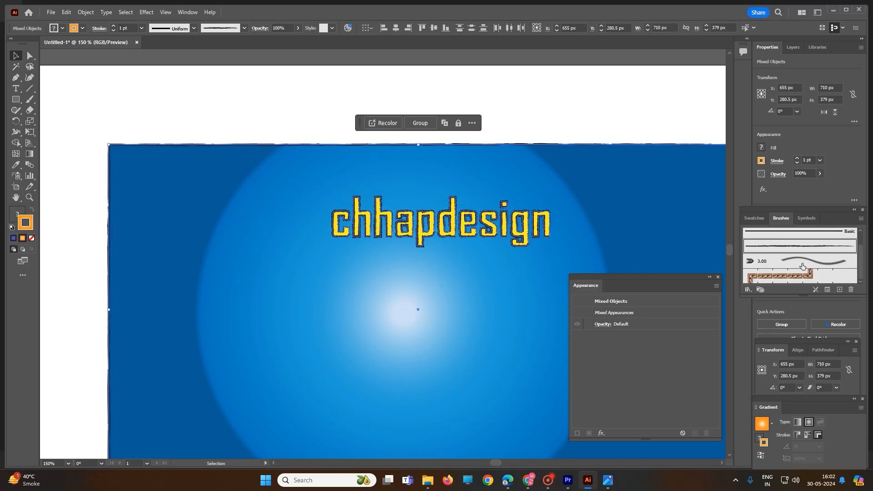
click(774, 281)
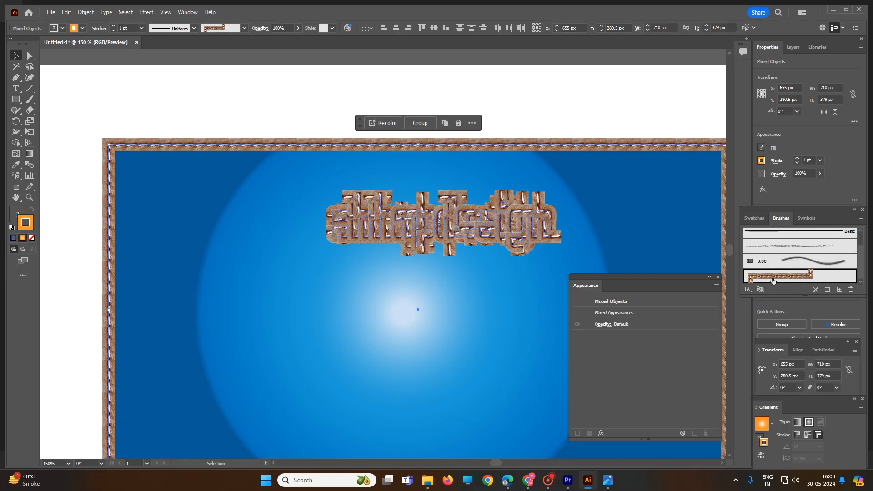
click(773, 246)
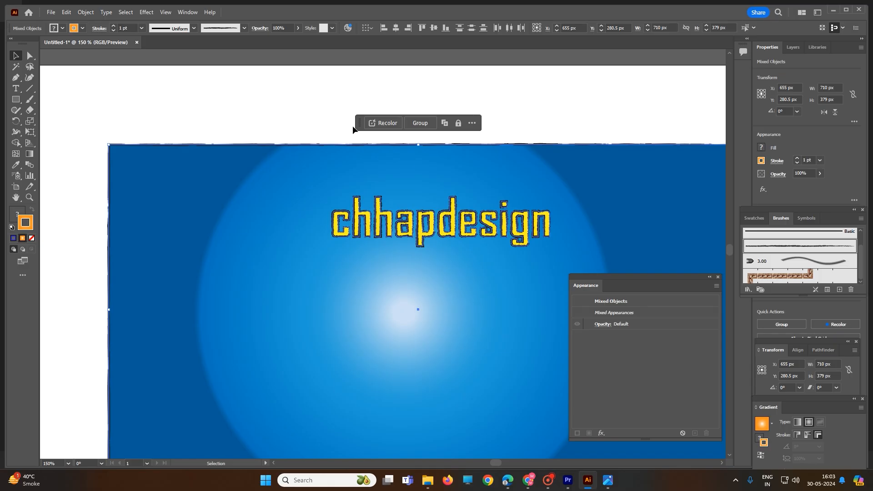
- Reset the strokes of the chhapdesign text and rectangle to the Basic brush and deselect them
mouse_move(272, 106)
mouse_down()
mouse_move(602, 262)
mouse_move(587, 270)
mouse_up()
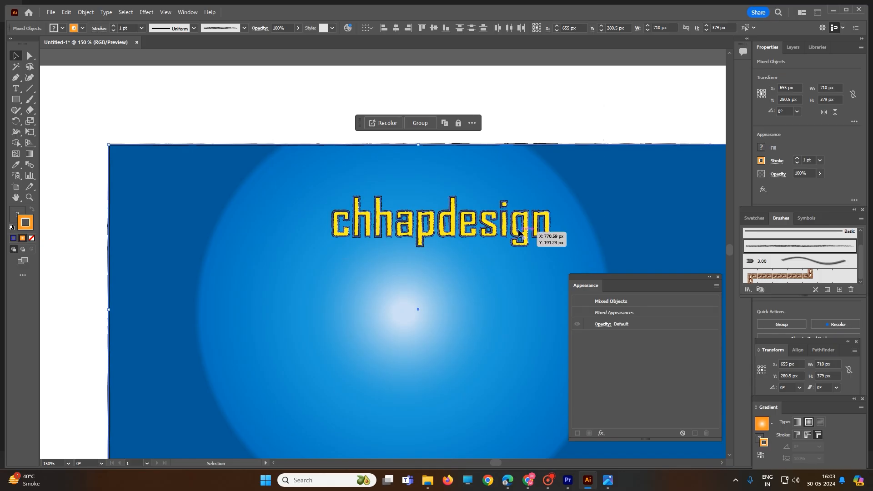
click(777, 231)
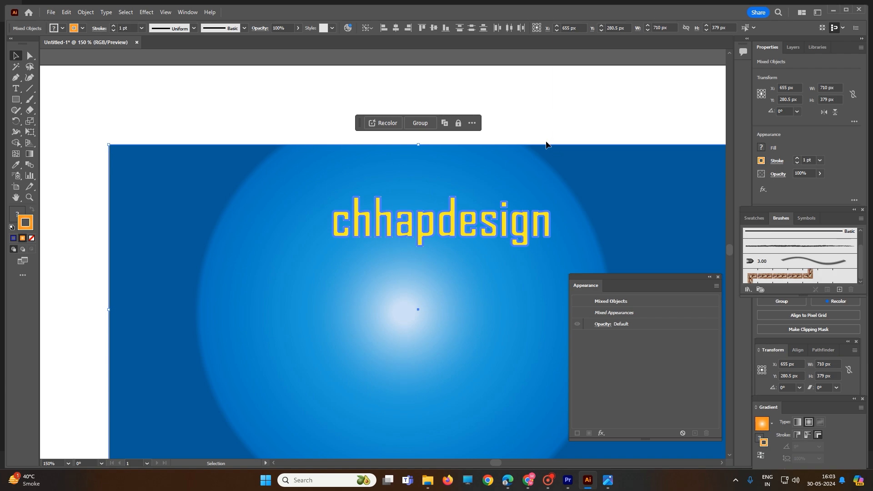
click(544, 114)
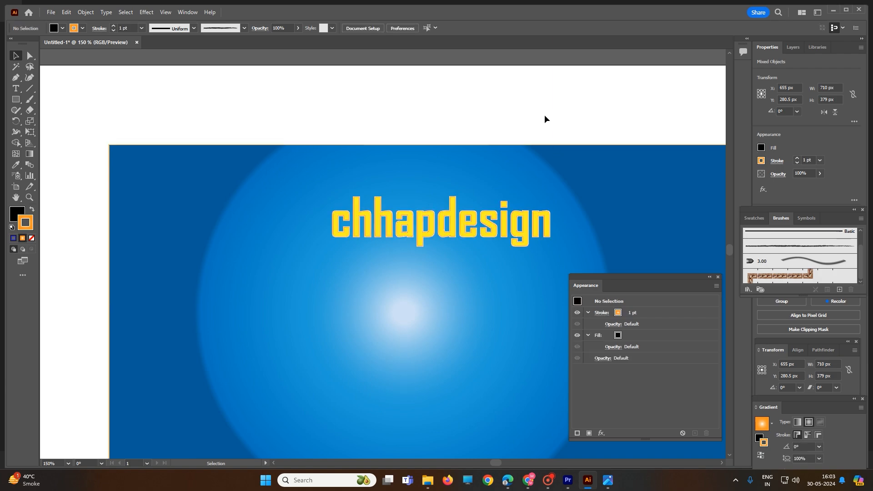
- Try a red fill with nothing selected, and briefly isolate the rectangle before leaving isolation mode
click(619, 336)
click(587, 350)
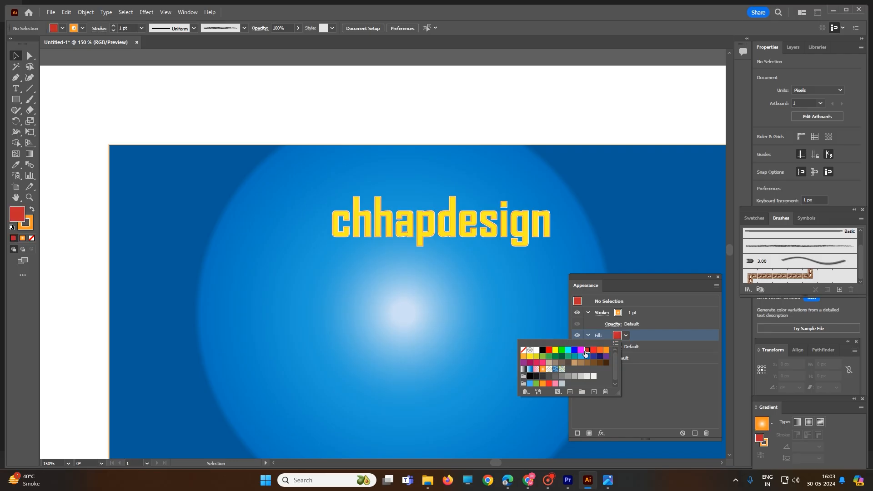
click(594, 350)
double_click(480, 223)
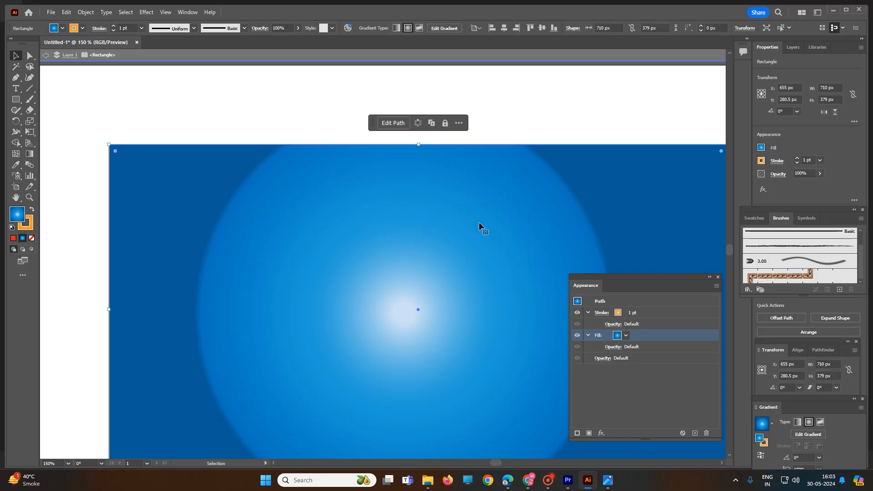
double_click(269, 91)
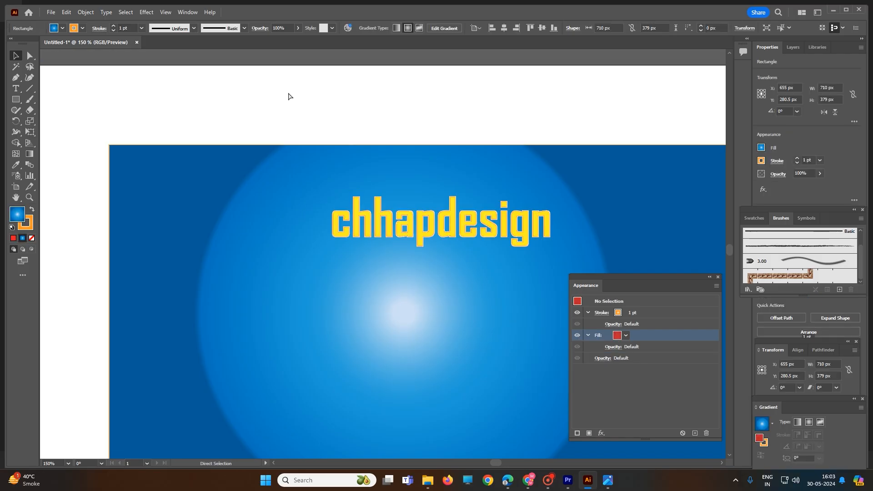
- Select all artwork and shift it slightly to about X 649 px, Y 285.5 px
key(ctrl+a)
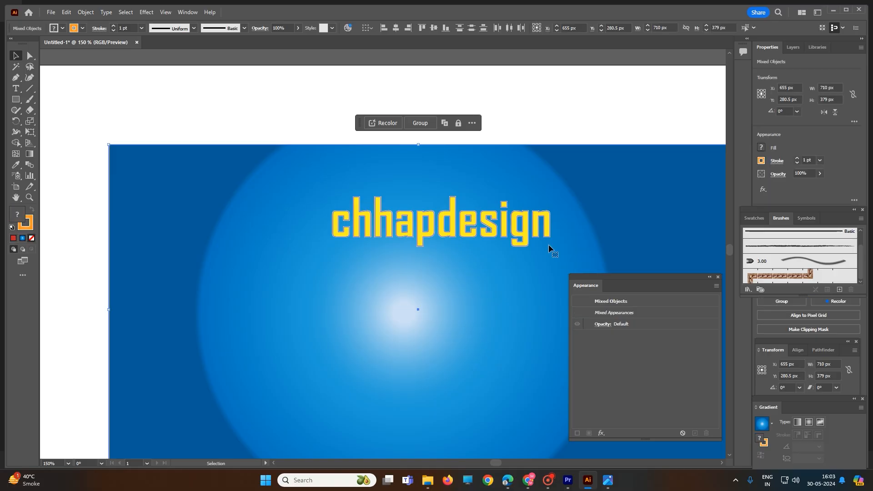
mouse_move(512, 227)
mouse_down()
mouse_move(515, 206)
mouse_move(507, 231)
mouse_up()
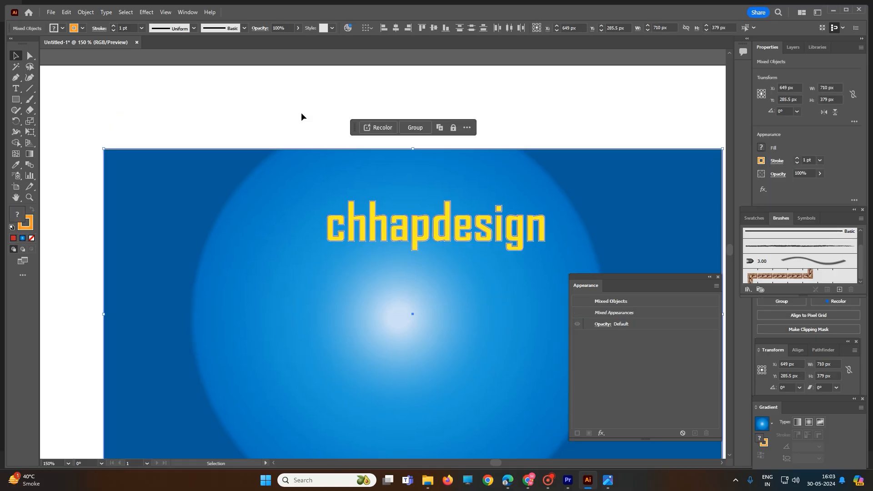
click(306, 134)
- Group the chhapdesign text with the rectangle and ungroup them again
click(403, 220)
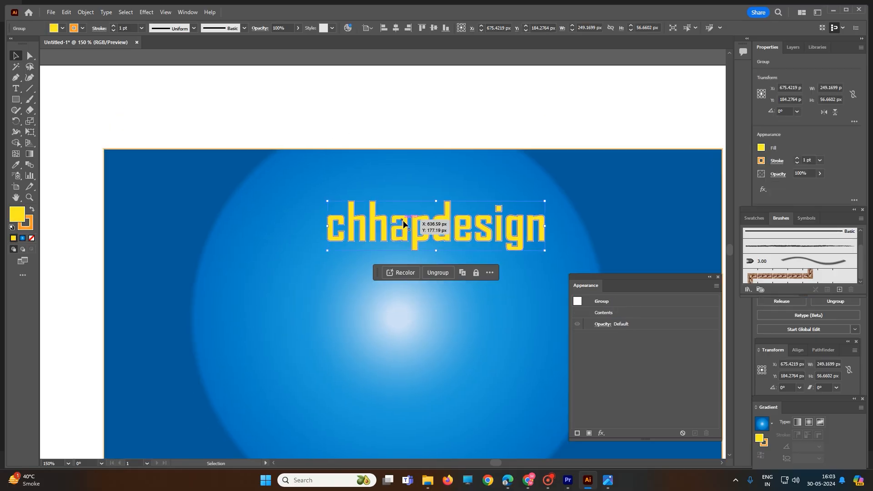
drag(314, 108, 574, 282)
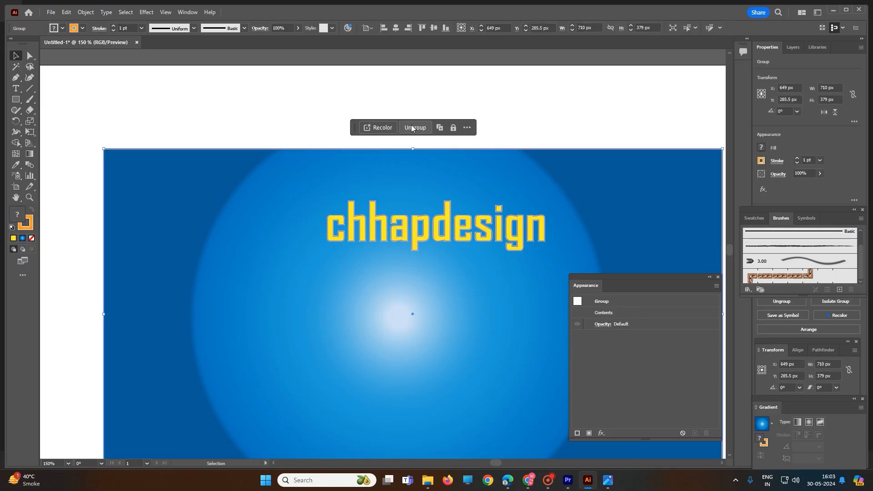
click(427, 112)
- Move the text and rectangle together up to about X 648 px, Y 221.5 px and set their stroke colour to red
drag(302, 113, 558, 263)
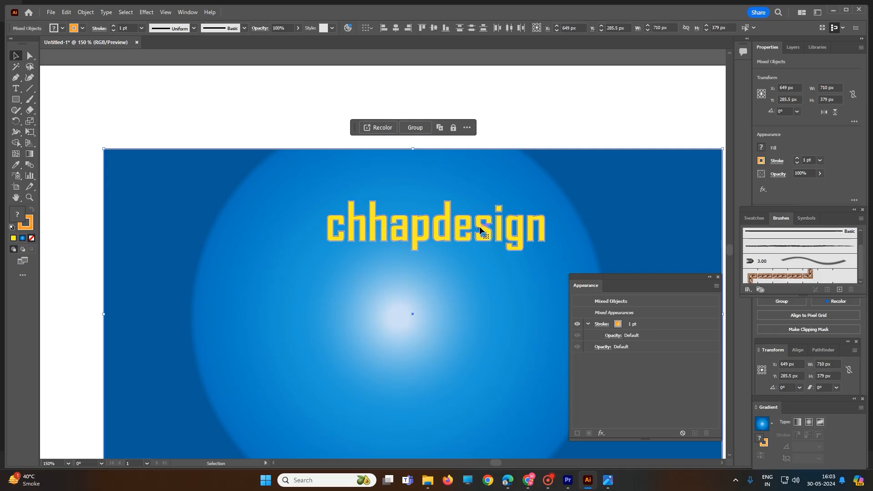
drag(487, 230, 480, 171)
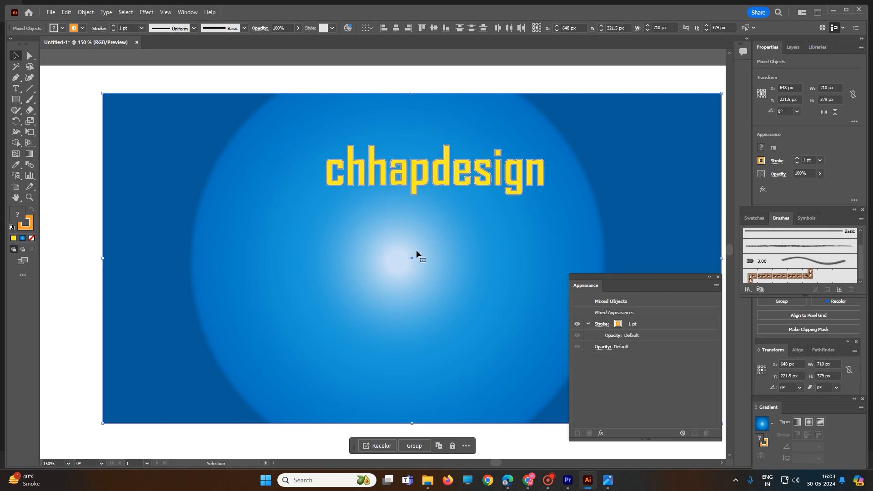
click(619, 325)
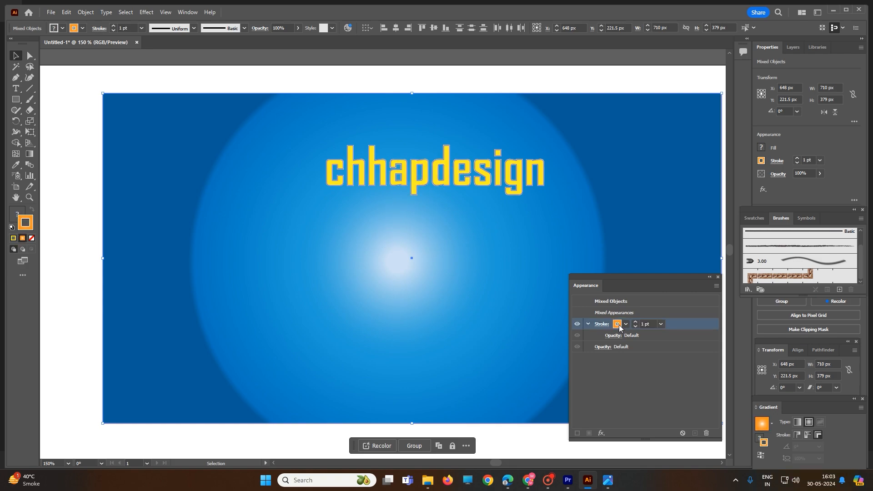
click(618, 324)
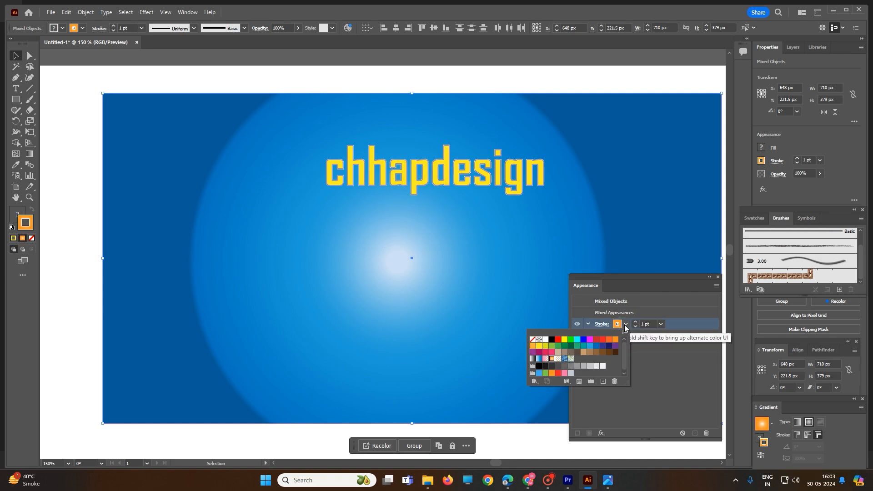
click(596, 341)
click(591, 183)
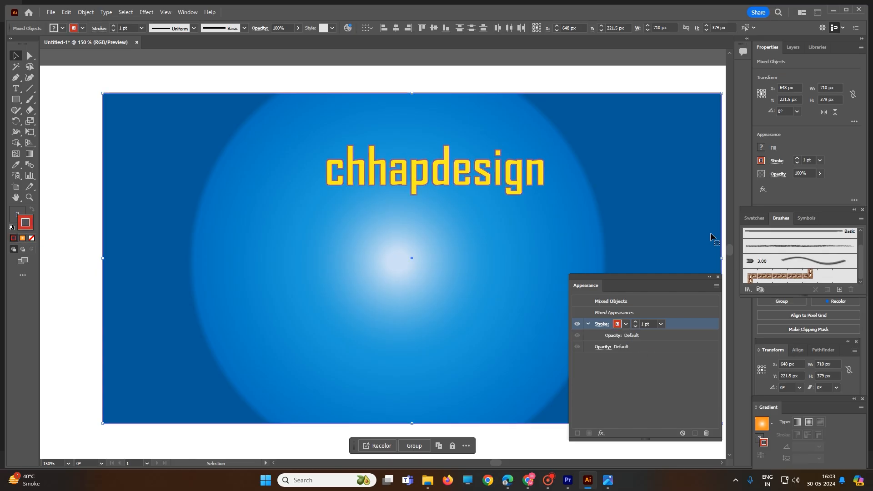
scroll(518, 258, down, 1)
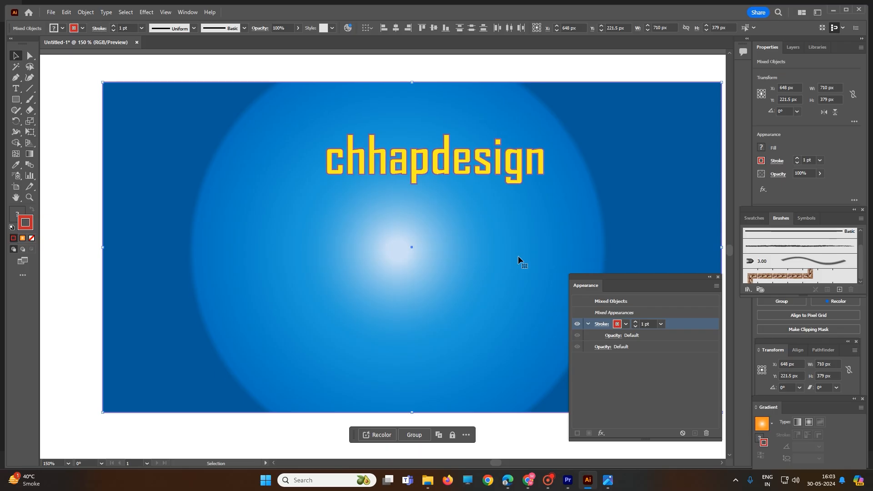
alt+scroll(518, 256, down, 1)
click(549, 481)
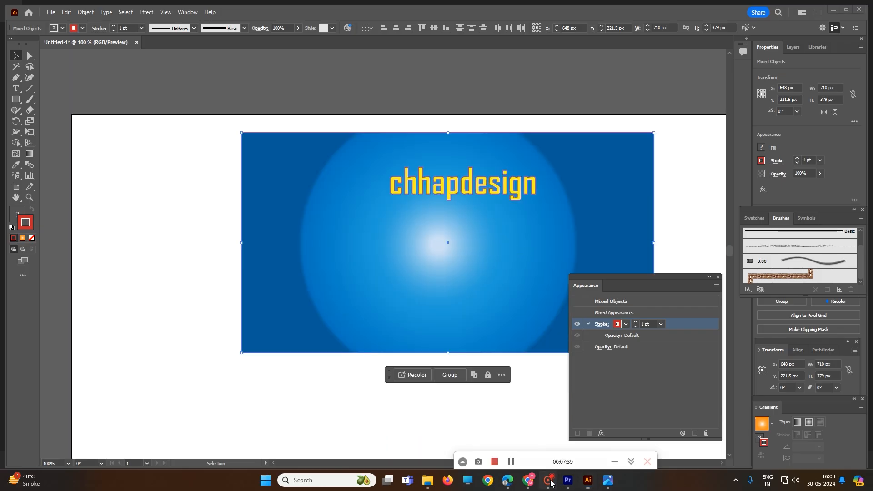